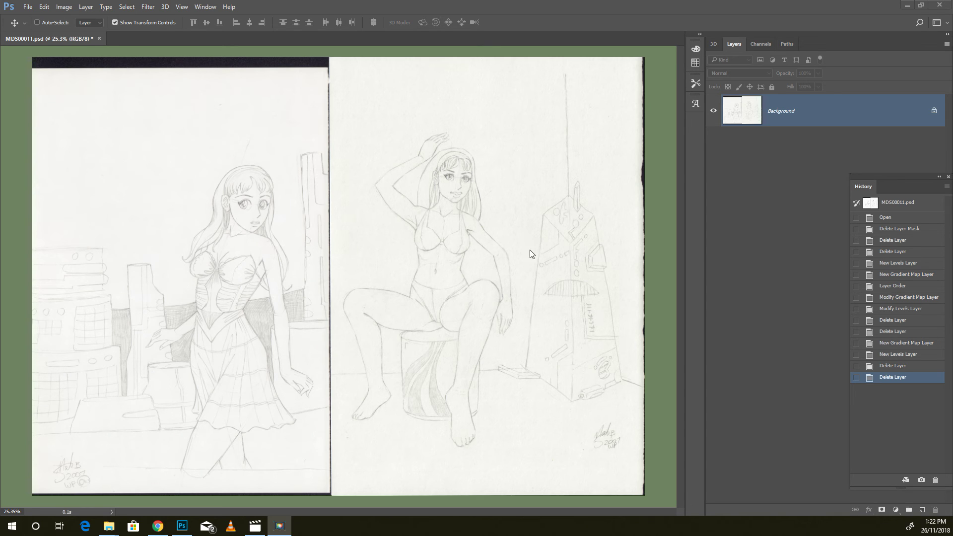
Move the History panel aside and bring up the list of fill and adjustment layer types
drag(892, 178, 860, 186)
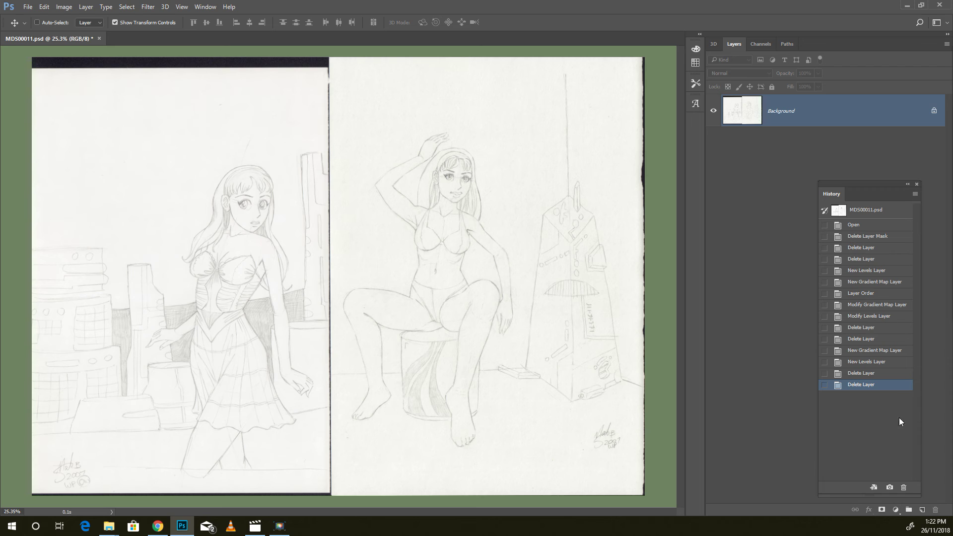
click(895, 510)
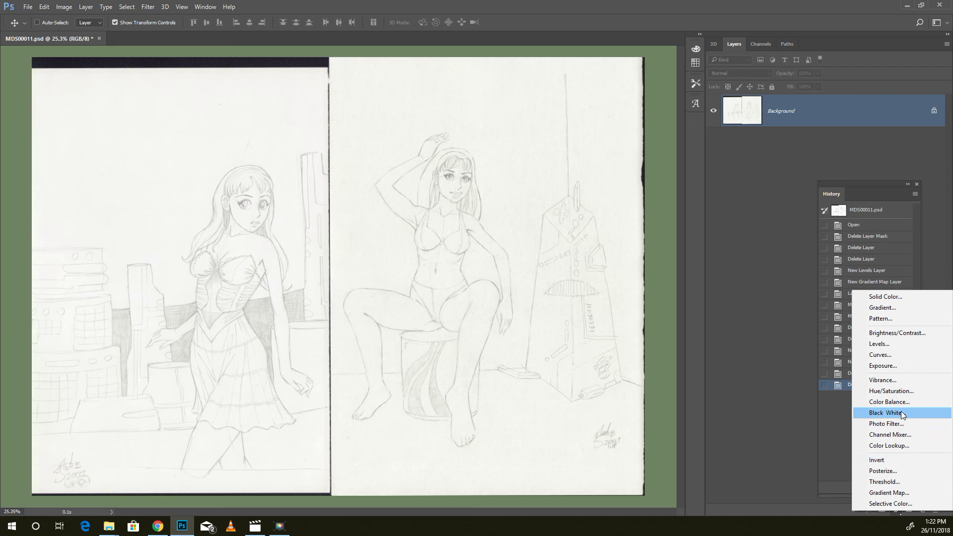
Add Levels and Gradient Map adjustment layers, placing Gradient Map 1 beneath Levels 1
click(892, 344)
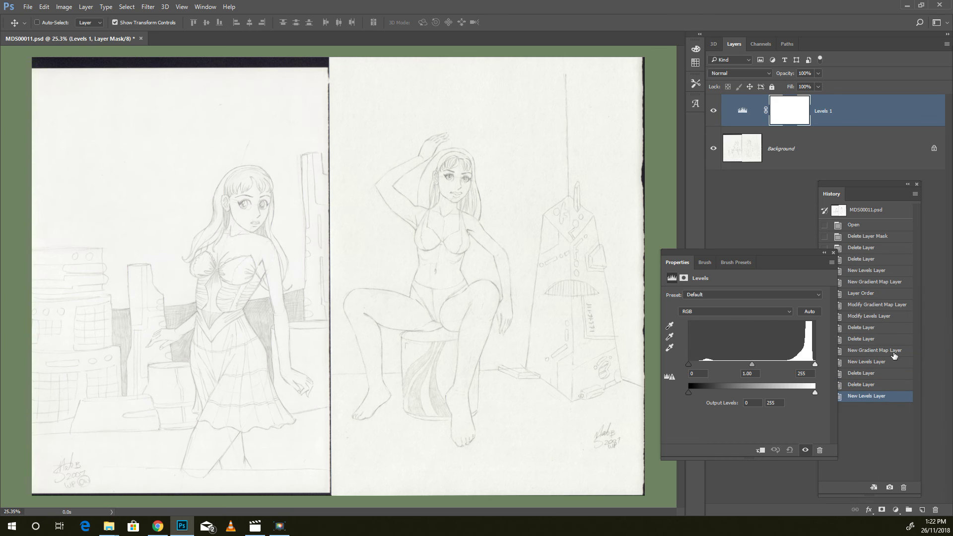
drag(753, 252, 738, 238)
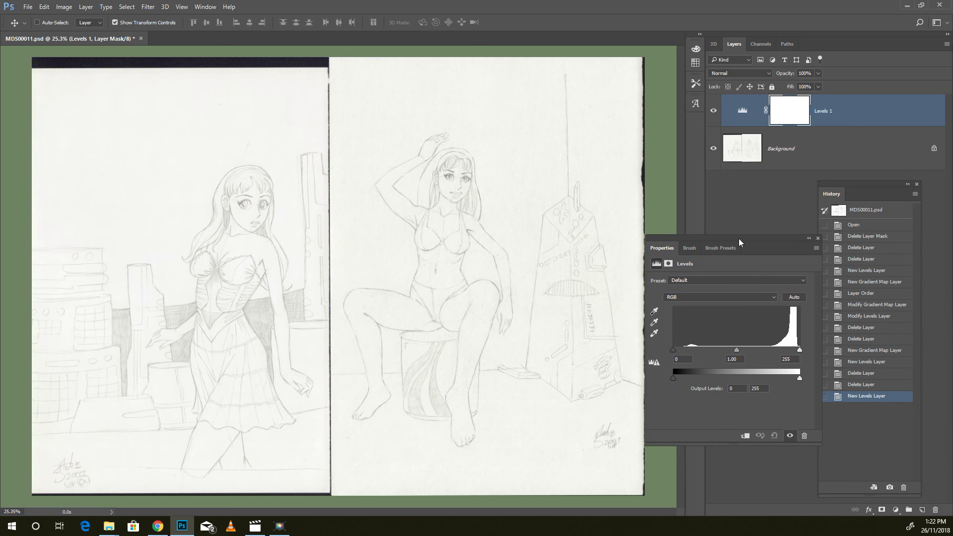
click(896, 510)
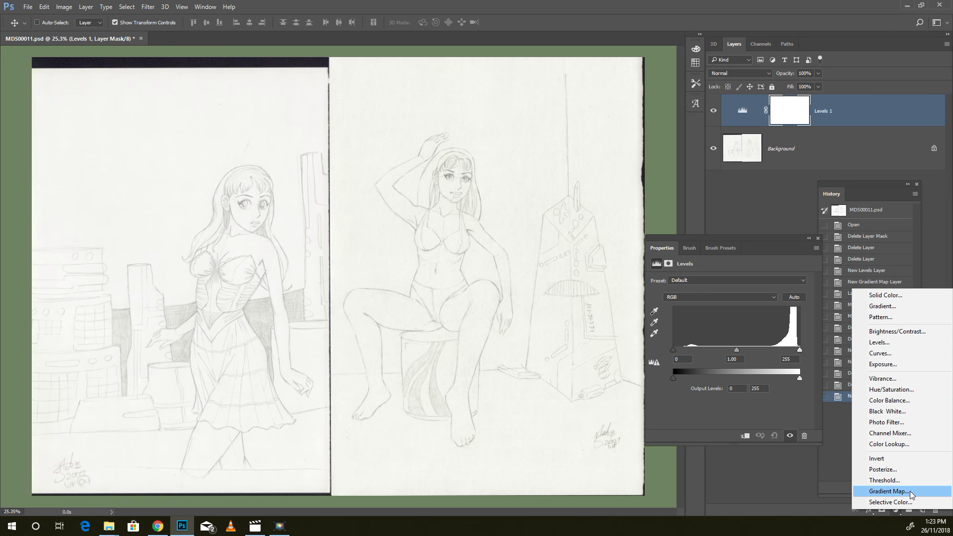
click(910, 490)
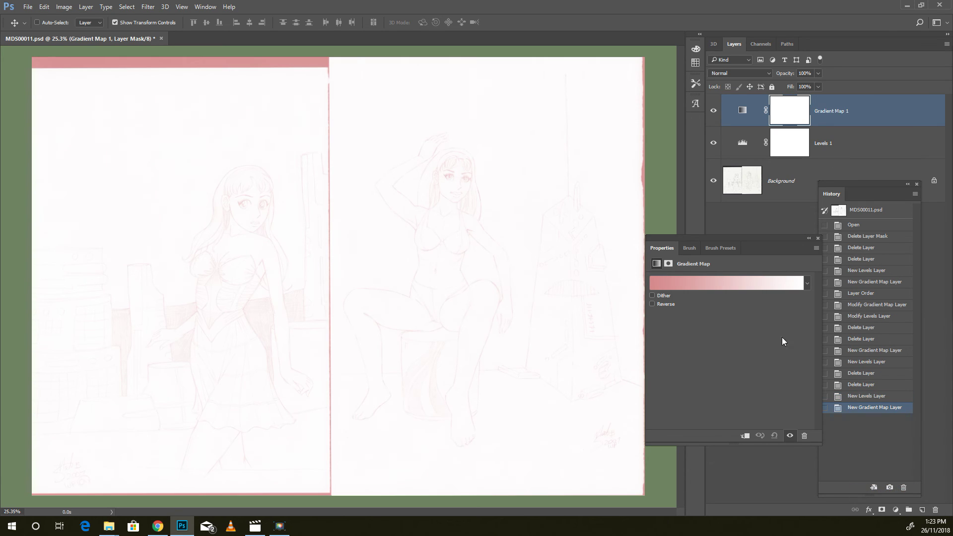
drag(793, 238, 794, 261)
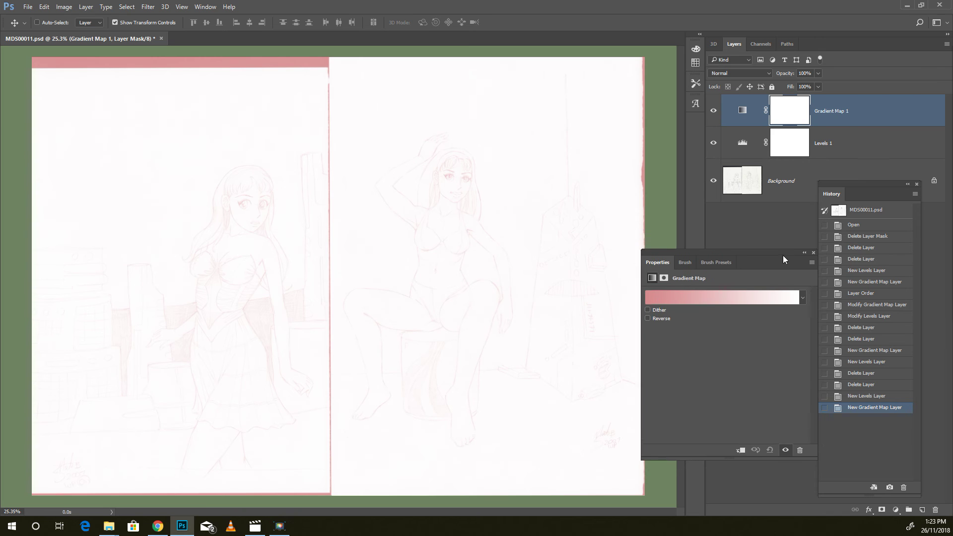
drag(741, 110, 743, 158)
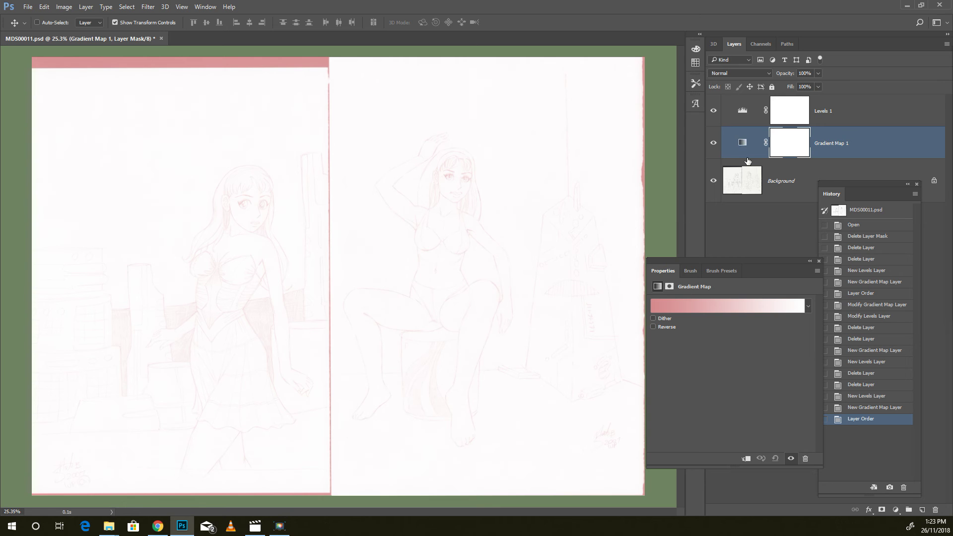
click(704, 303)
drag(546, 187, 624, 235)
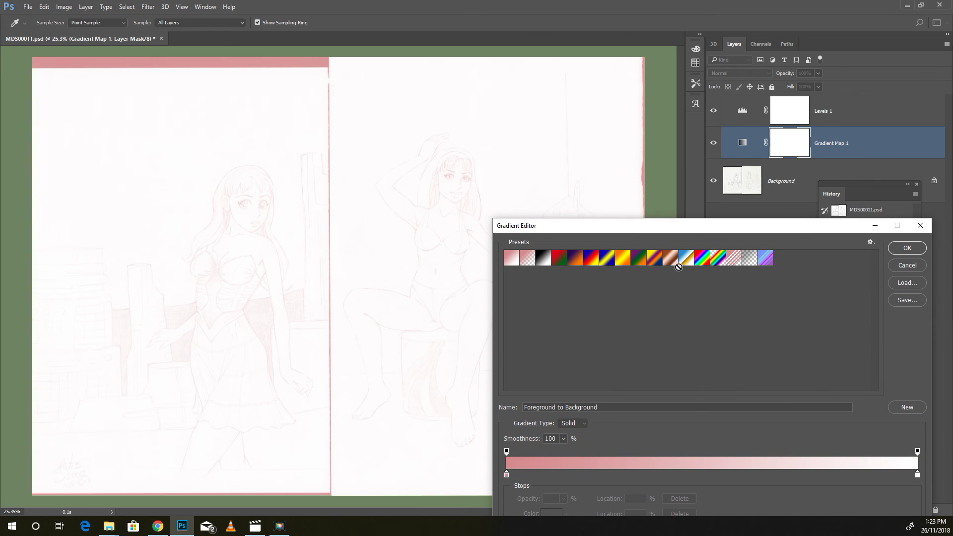
click(543, 261)
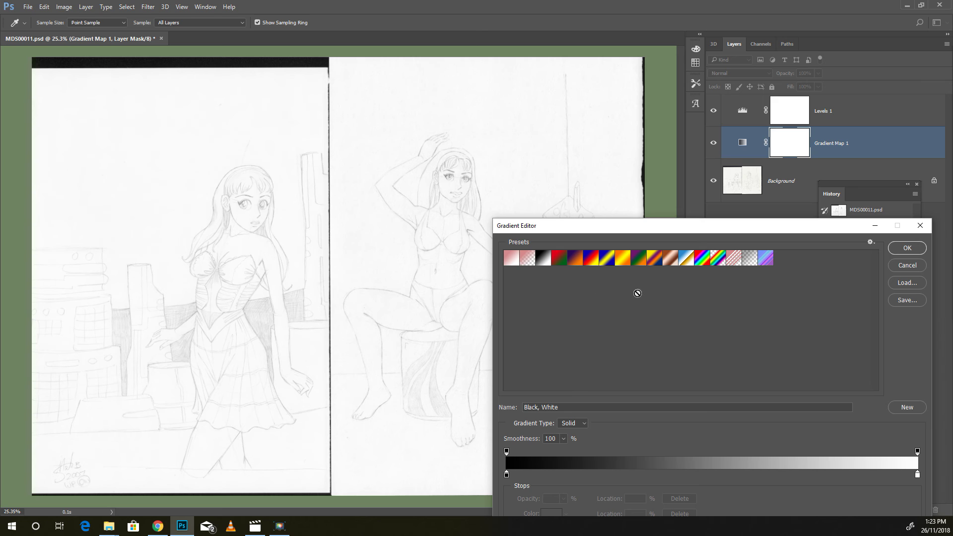
drag(567, 229, 573, 195)
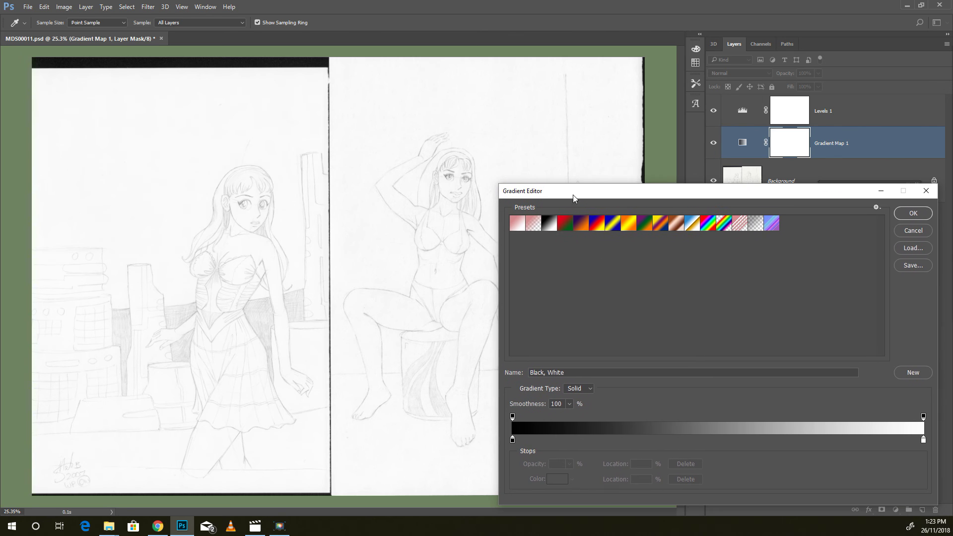
click(513, 440)
click(557, 478)
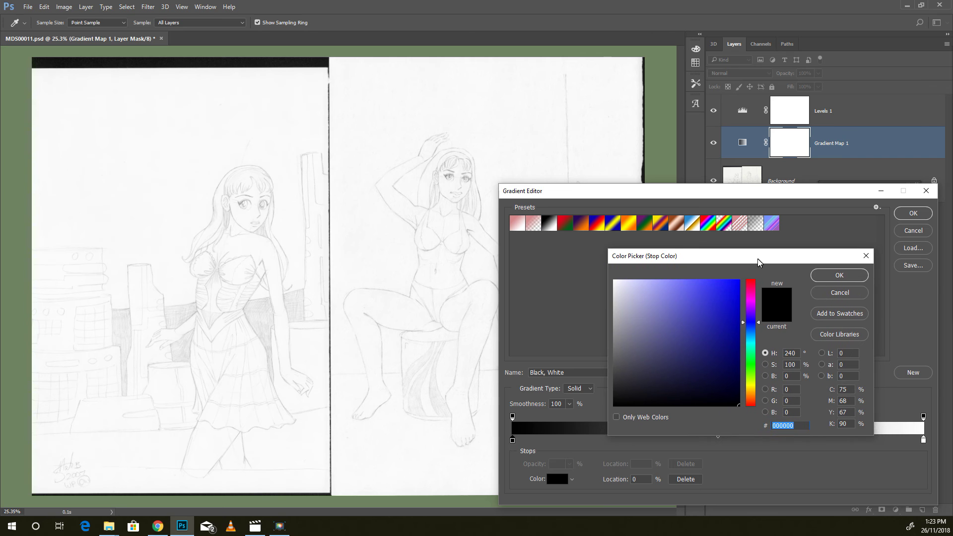
mouse_move(635, 342)
mouse_down()
mouse_move(632, 370)
mouse_move(642, 372)
mouse_up()
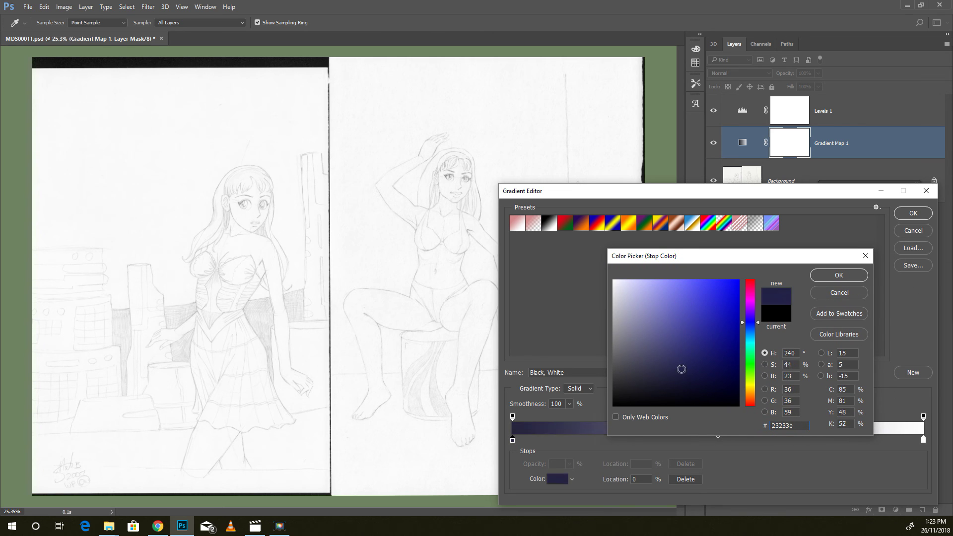
drag(641, 372, 635, 386)
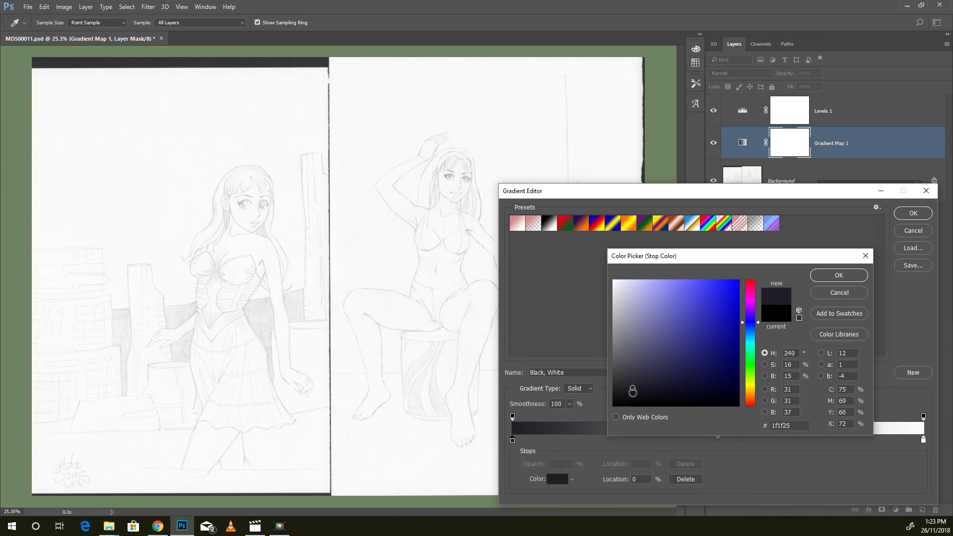
click(826, 275)
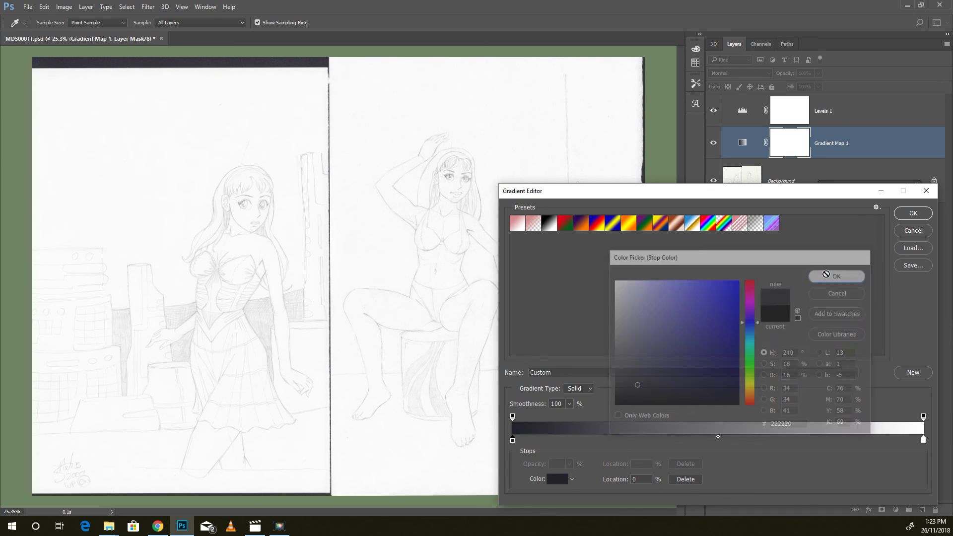
mouse_move(758, 193)
mouse_down()
mouse_move(713, 144)
mouse_move(722, 157)
mouse_up()
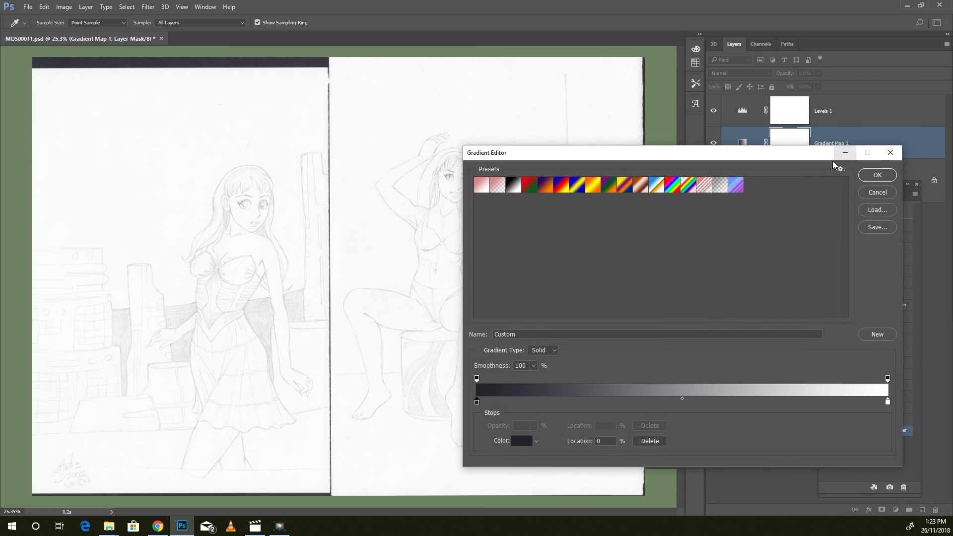
drag(806, 155, 795, 165)
click(881, 169)
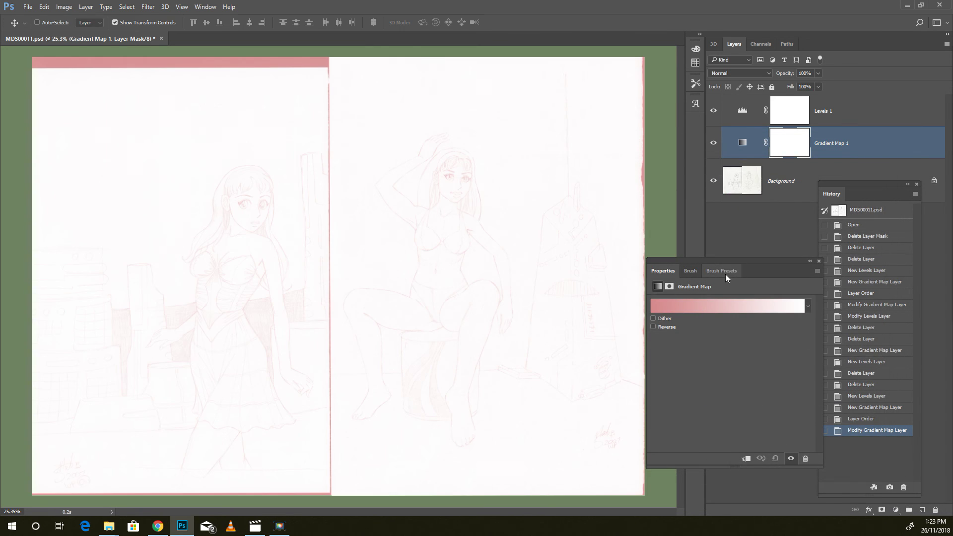
Apply the Black, White gradient preset to Gradient Map 1
click(723, 305)
click(506, 196)
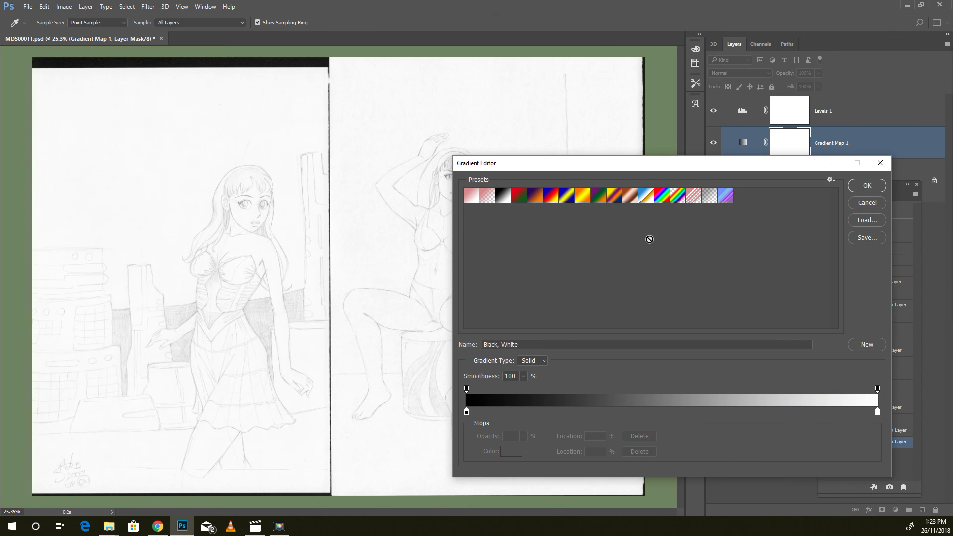
click(866, 186)
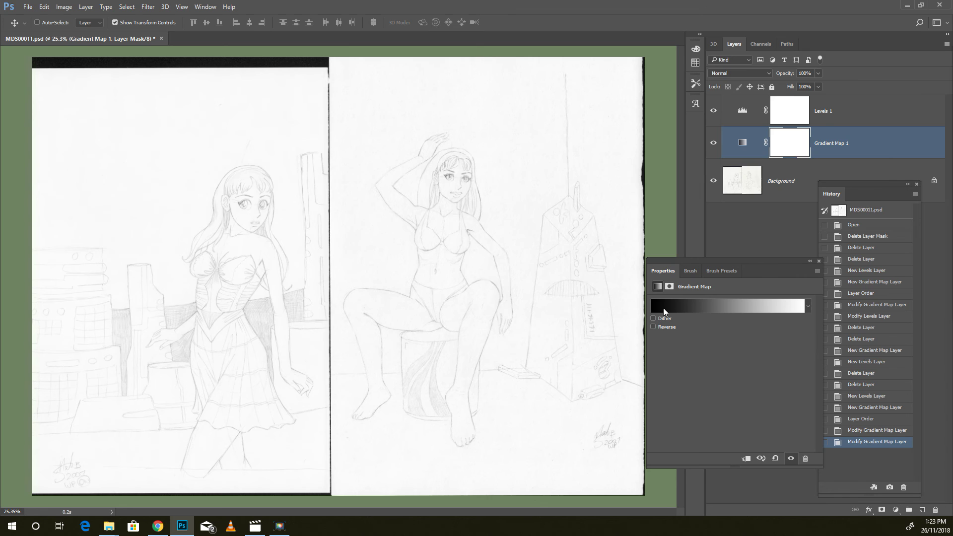
Change the gradient's black stop to a soft near-black and apply it
click(664, 309)
click(466, 413)
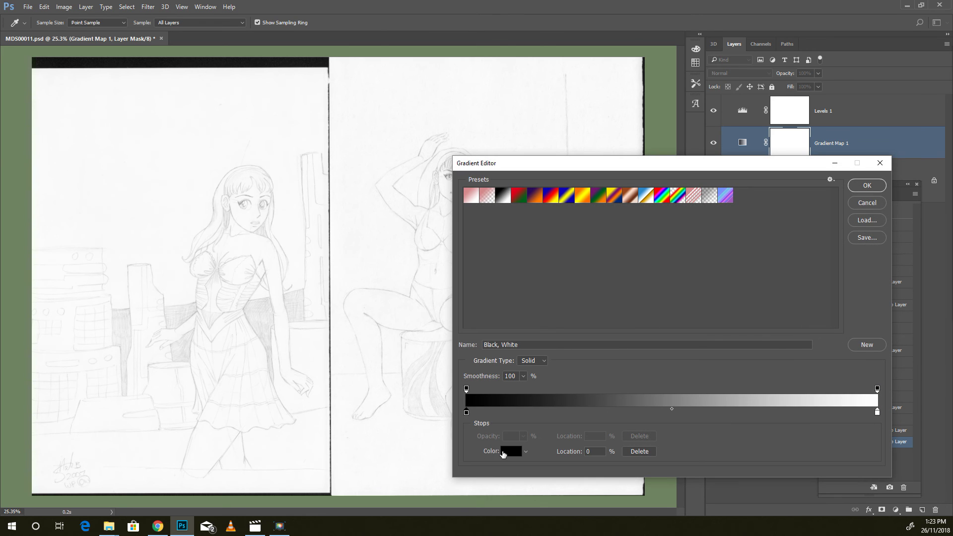
click(502, 451)
drag(702, 358, 623, 390)
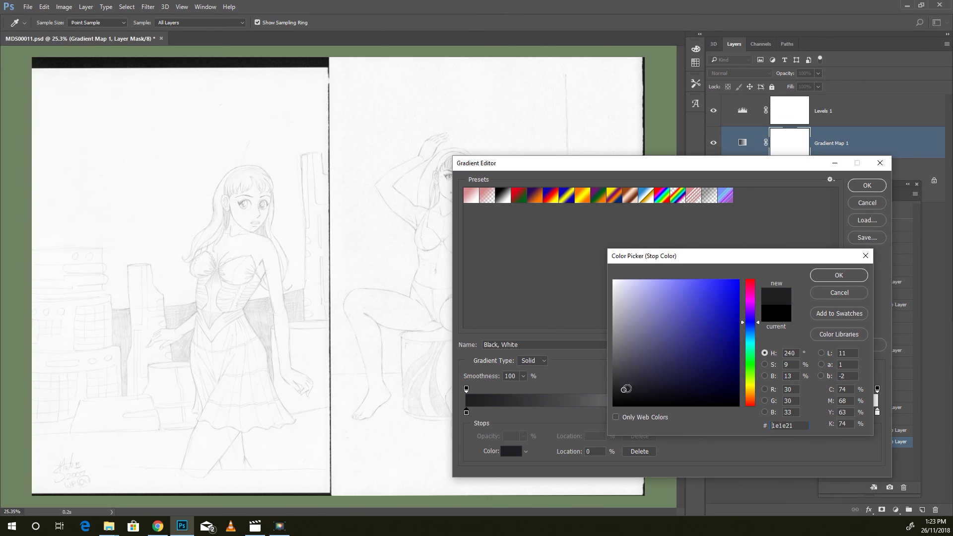
click(838, 276)
click(866, 186)
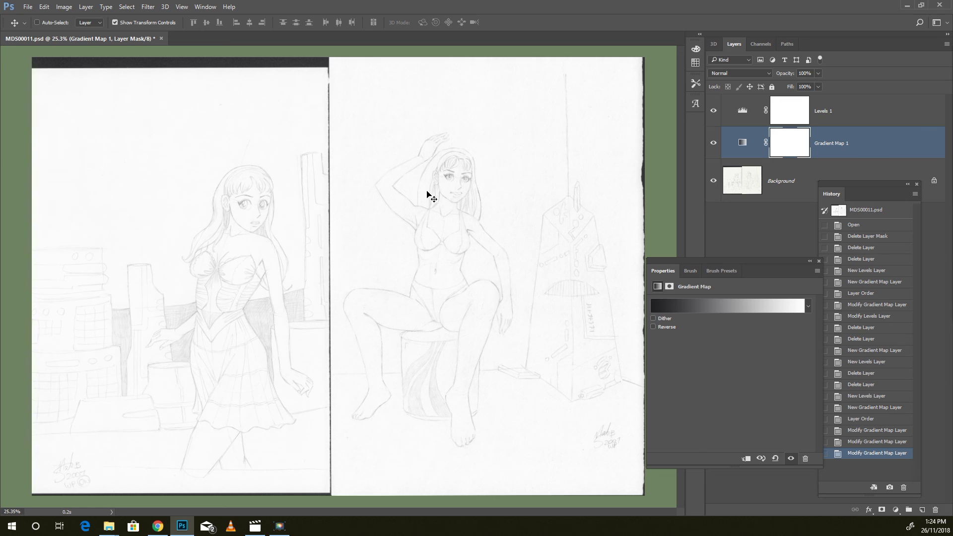
Zoom in on the raised hand's lines, zoom back out, then select Levels 1
drag(422, 99, 499, 177)
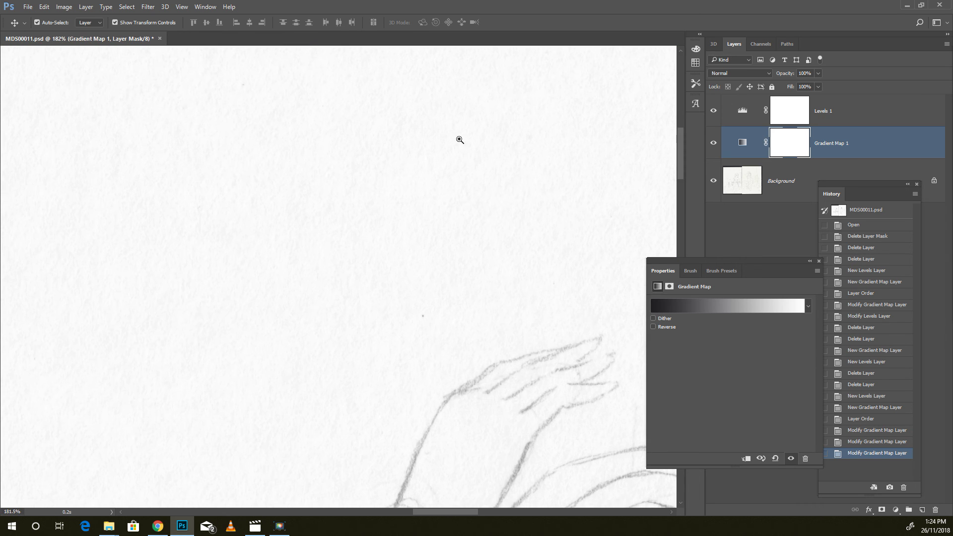
mouse_move(452, 198)
mouse_down()
mouse_move(394, 238)
mouse_move(481, 237)
mouse_up()
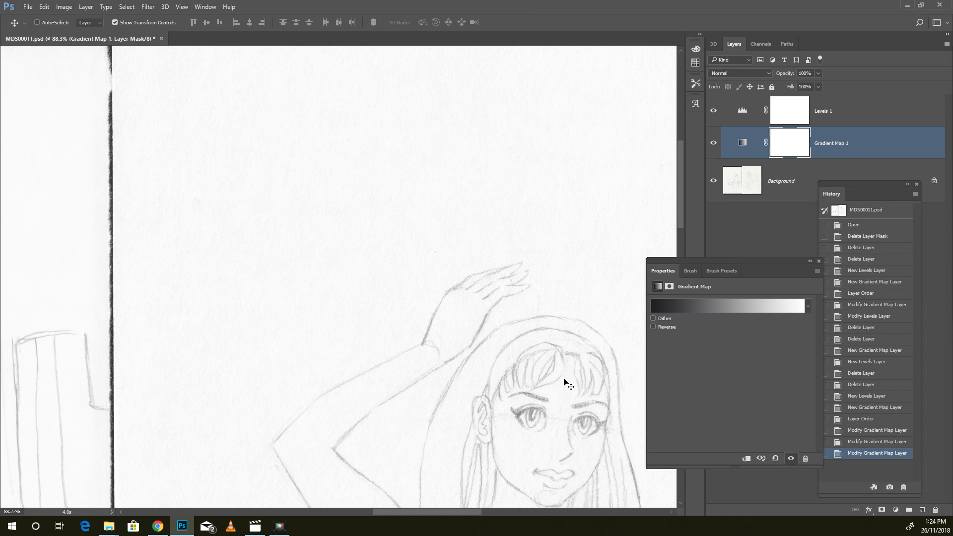
drag(473, 240, 427, 257)
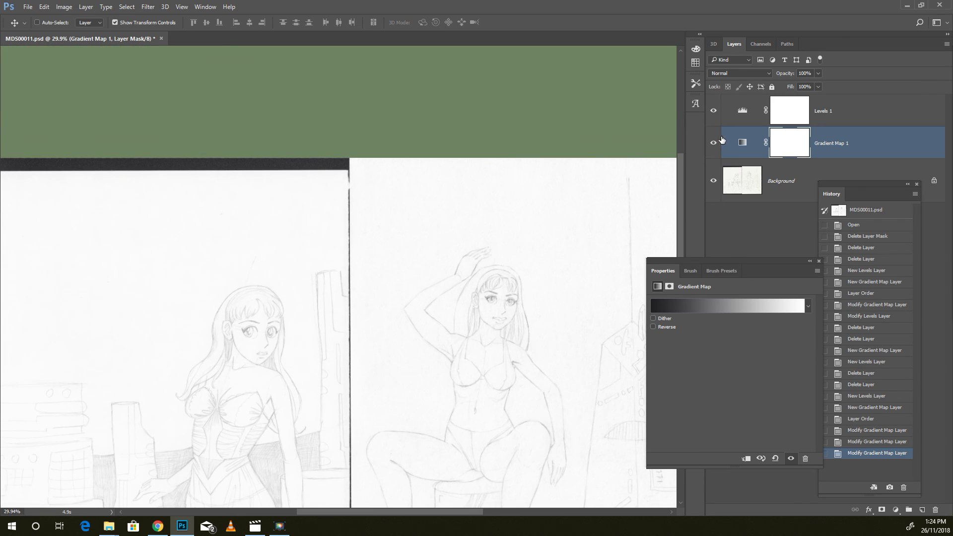
click(742, 116)
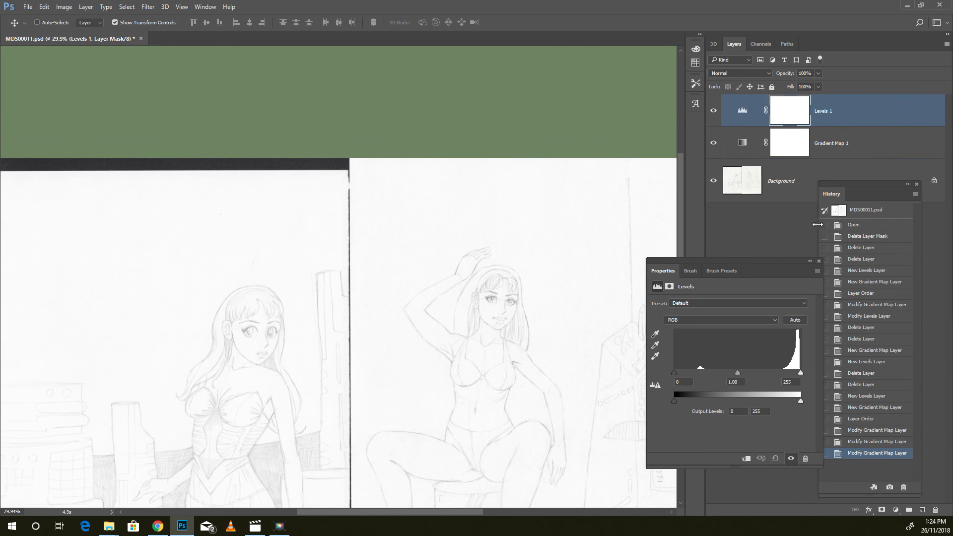
click(741, 137)
On Levels 1, drag the black input slider to 175 to darken the pencil lines
click(743, 112)
key(ctrl+space)
drag(485, 308, 501, 209)
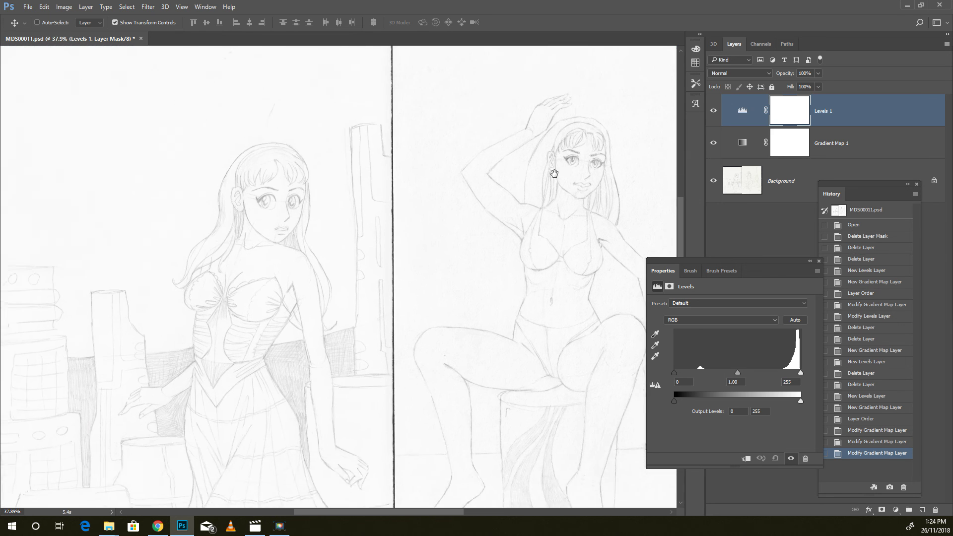
drag(501, 210, 489, 218)
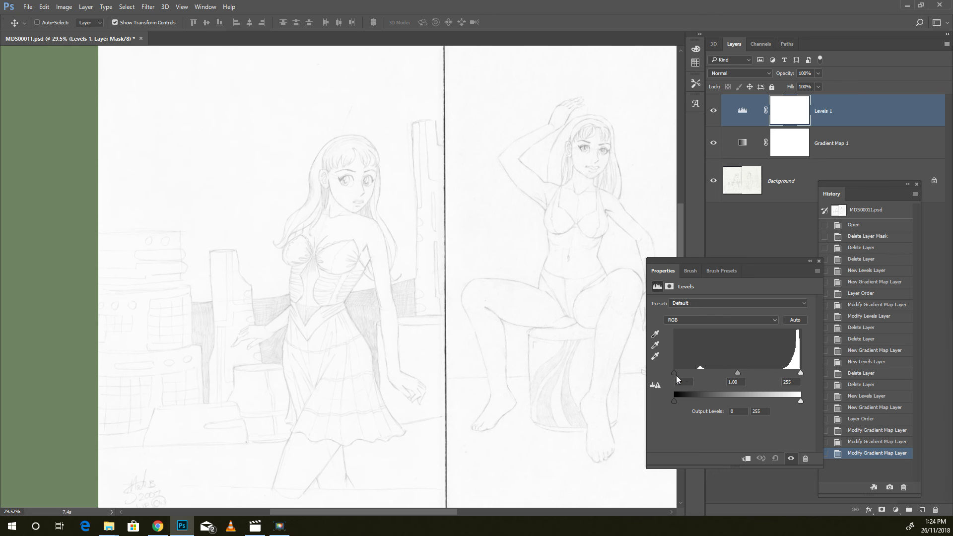
drag(674, 373, 761, 373)
Zoom around the left drawing and the girl's face to check the darker lines
scroll(397, 248, up, 5)
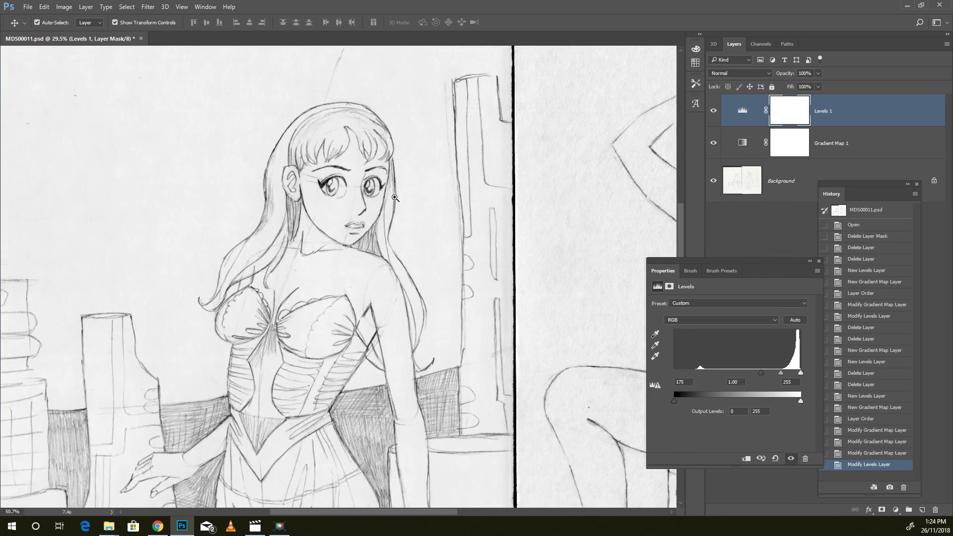
scroll(388, 266, down, 3)
scroll(388, 267, down, 2)
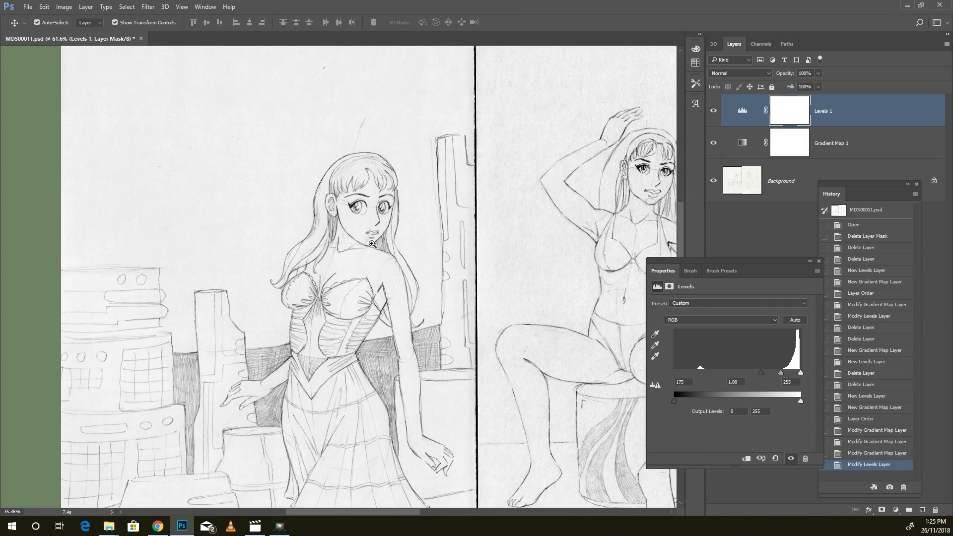
scroll(408, 185, down, 1)
scroll(408, 185, up, 3)
scroll(408, 185, down, 4)
drag(423, 145, 398, 184)
scroll(398, 184, up, 1)
scroll(411, 186, up, 3)
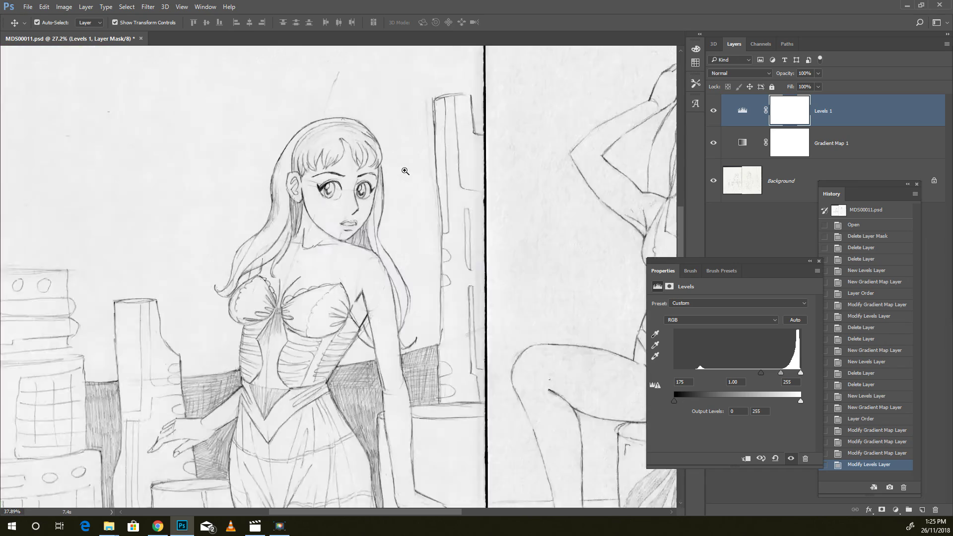
scroll(397, 183, down, 3)
scroll(384, 198, down, 1)
scroll(384, 198, up, 1)
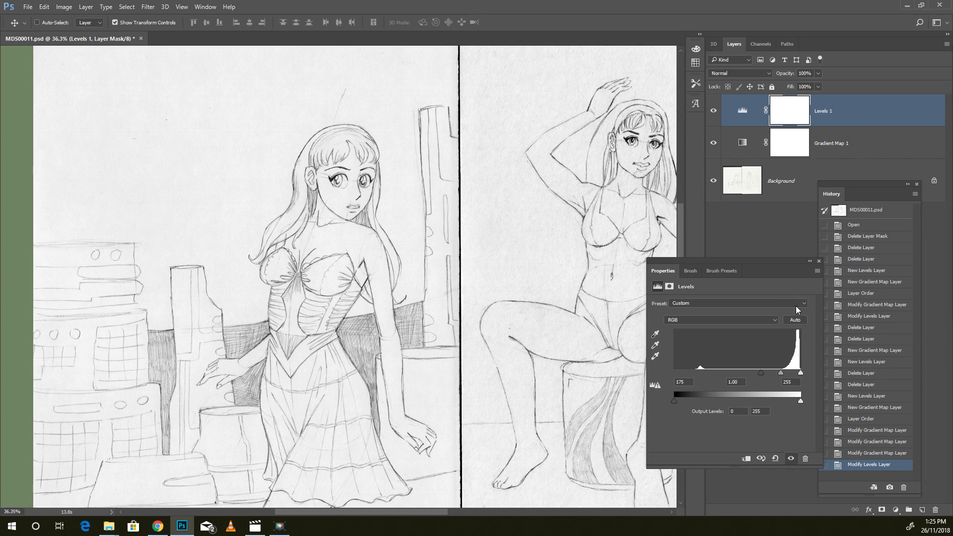
drag(349, 185, 394, 204)
scroll(476, 208, down, 2)
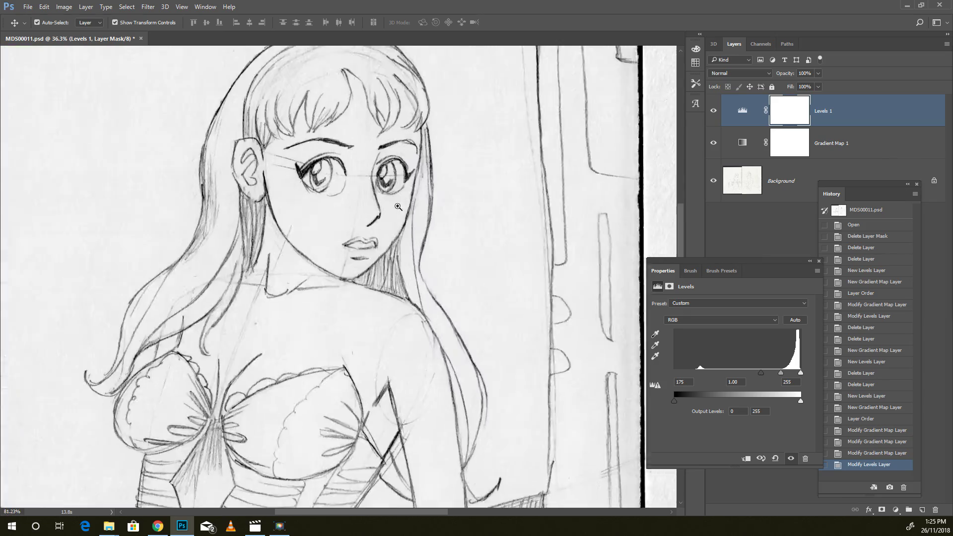
scroll(477, 213, down, 2)
scroll(480, 238, down, 2)
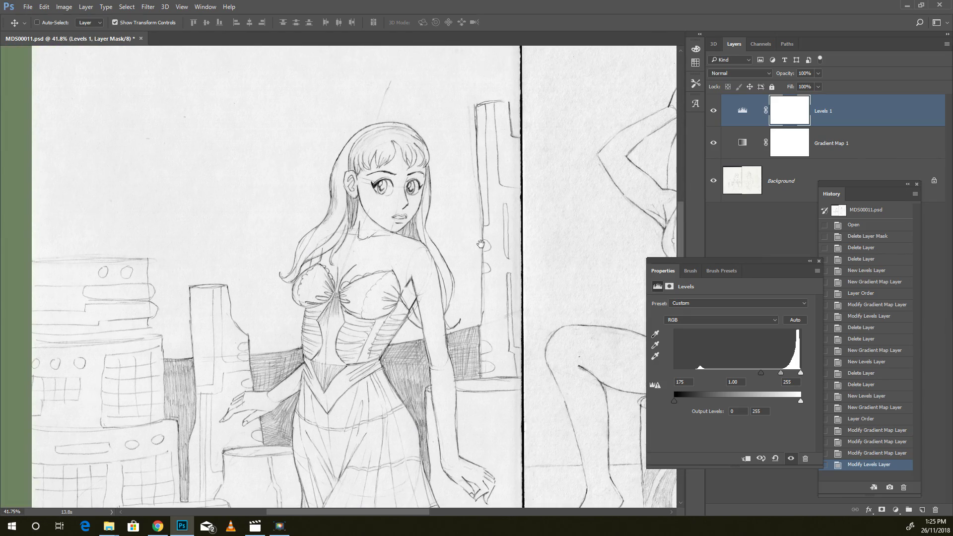
scroll(481, 244, down, 1)
scroll(623, 198, down, 2)
scroll(608, 220, up, 1)
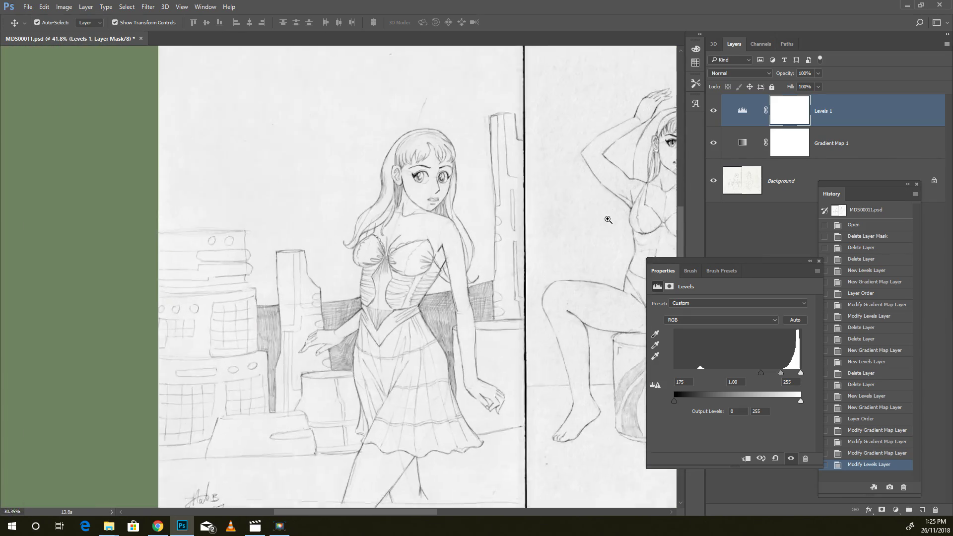
scroll(608, 220, up, 1)
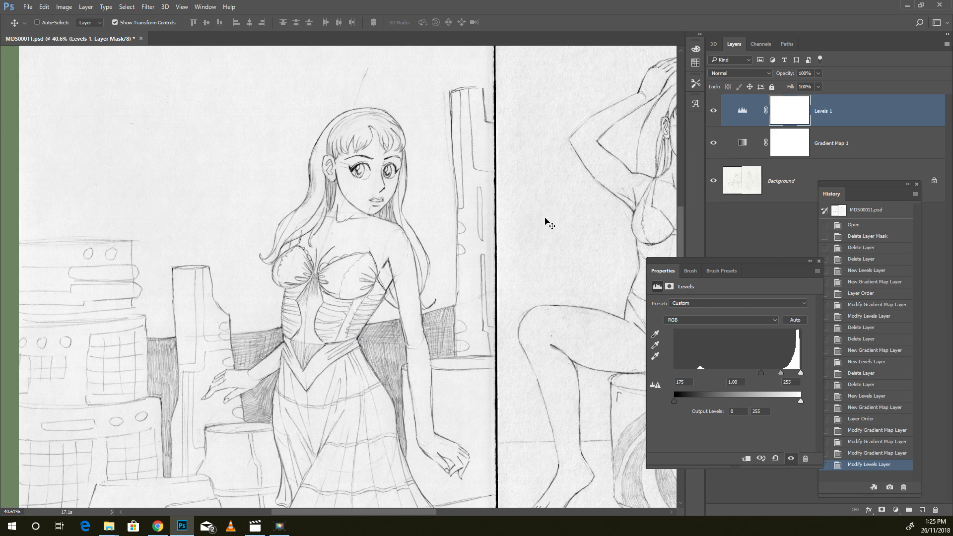
scroll(589, 208, down, 1)
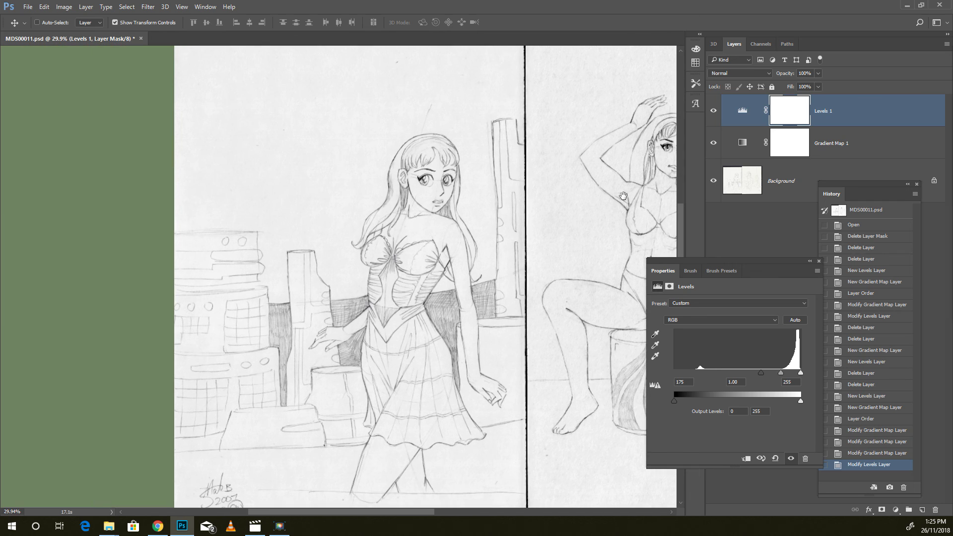
scroll(566, 182, down, 1)
scroll(565, 182, up, 2)
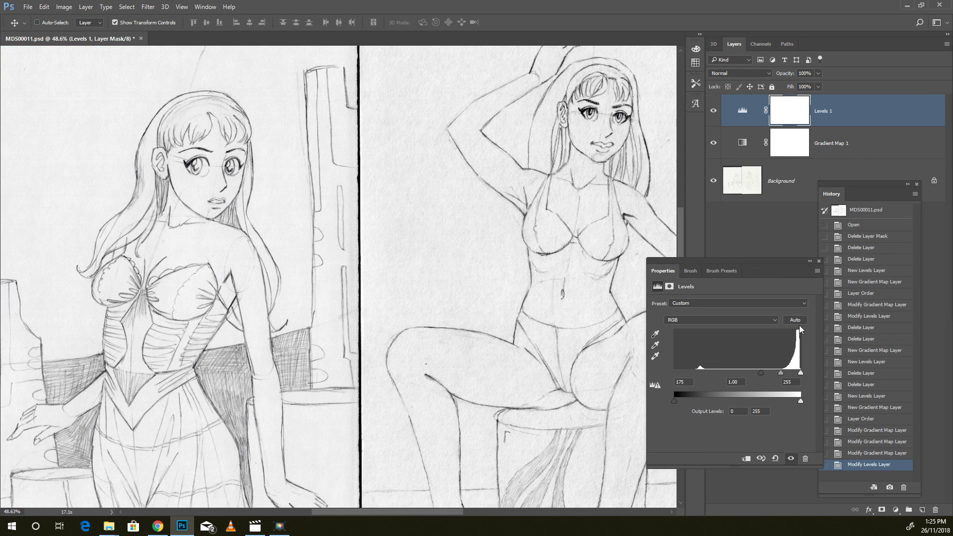
Set the Levels white input to 248, checking the girl's face up close
drag(799, 373, 799, 373)
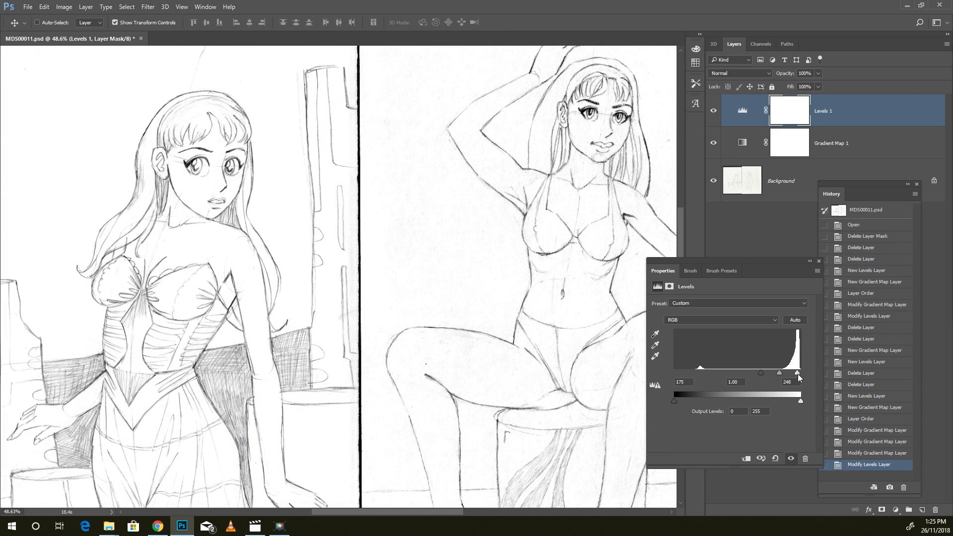
drag(797, 374, 799, 373)
mouse_move(229, 199)
mouse_down()
mouse_move(283, 229)
mouse_move(191, 260)
mouse_move(236, 228)
mouse_up()
drag(366, 149, 422, 175)
drag(534, 160, 436, 224)
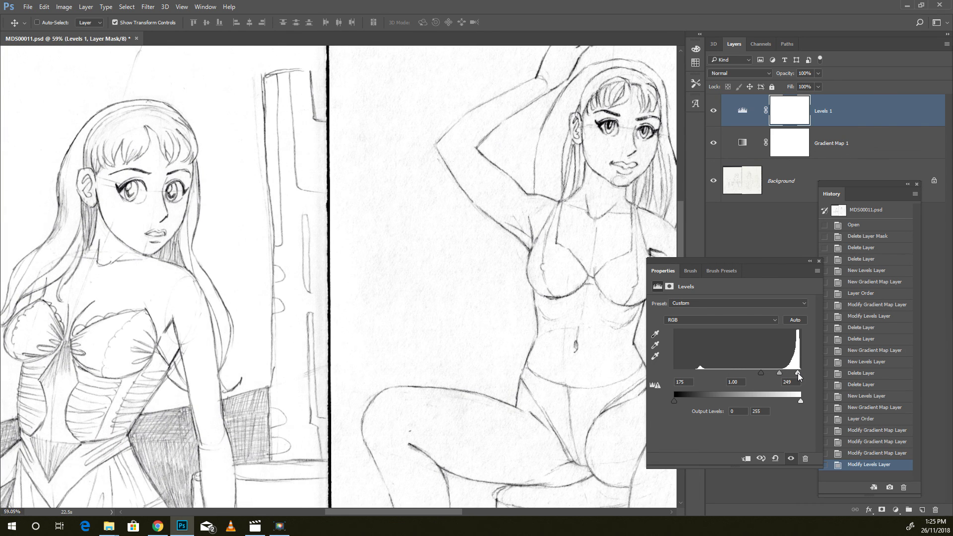
drag(795, 374, 797, 375)
Frame both drawings, move the Properties panel aside, and hide Levels 1
mouse_move(246, 276)
mouse_down()
mouse_move(192, 291)
mouse_move(288, 279)
mouse_up()
drag(286, 280, 281, 283)
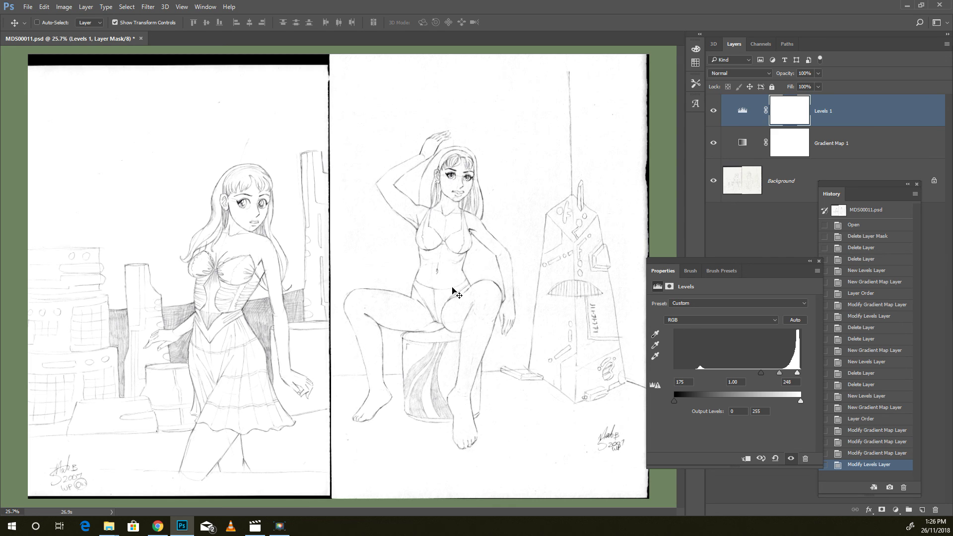
drag(753, 271, 731, 264)
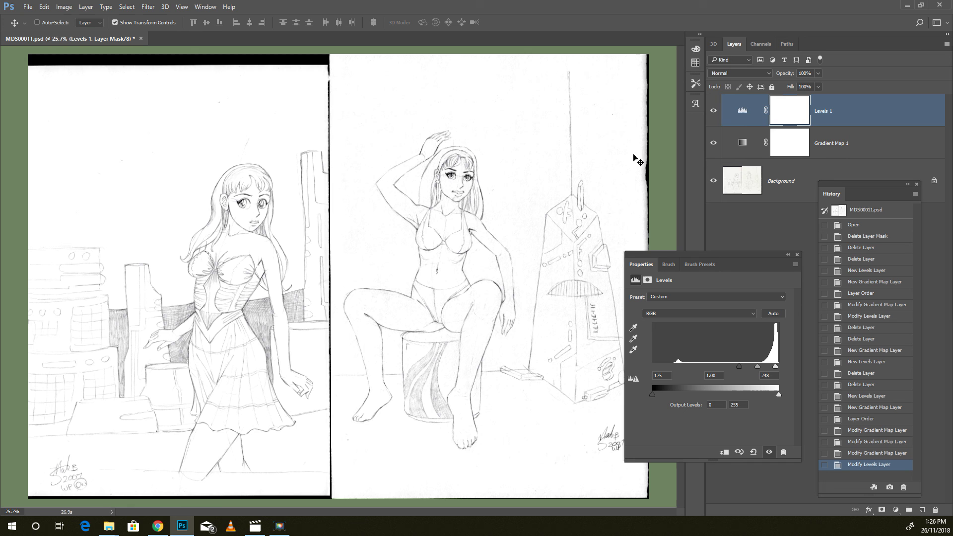
click(713, 110)
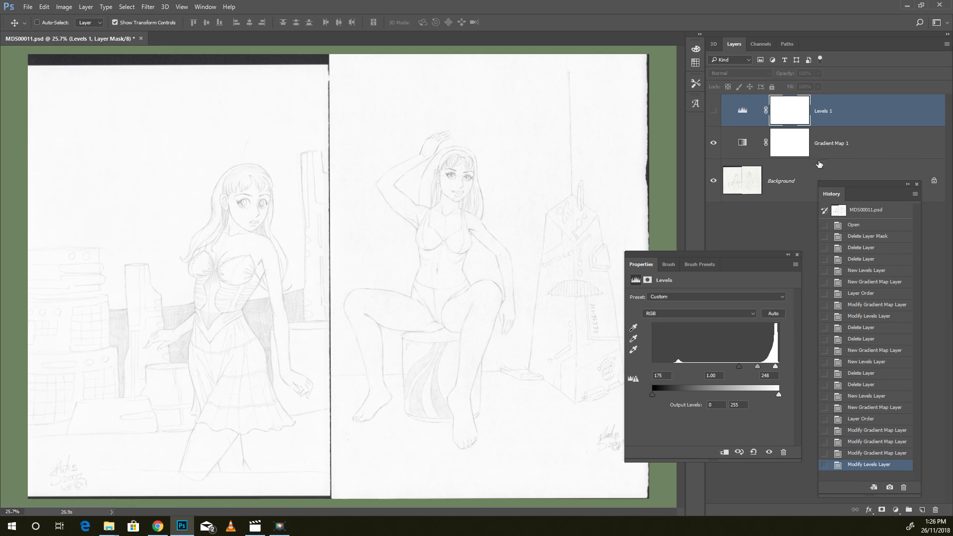
Apply the Black, White gradient preset to Gradient Map 1
click(744, 143)
click(657, 301)
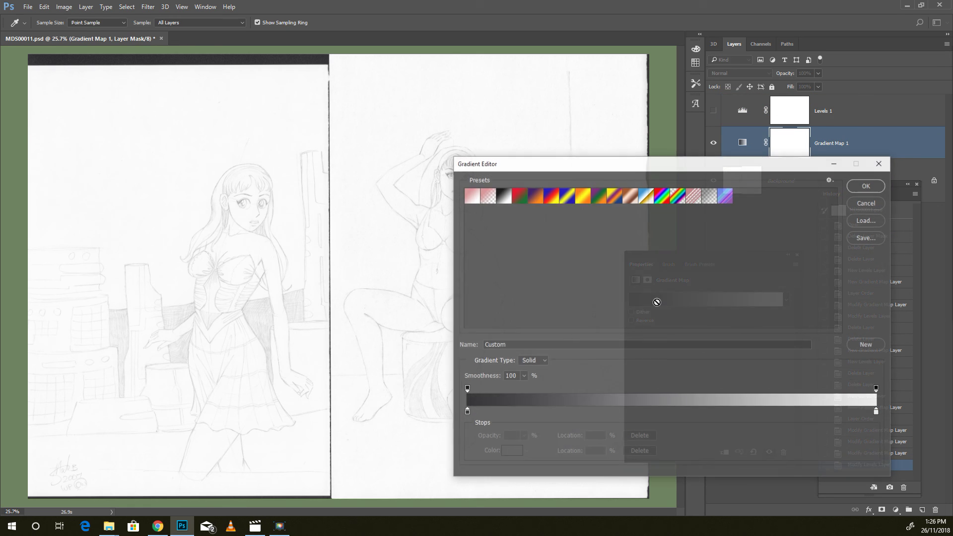
click(502, 197)
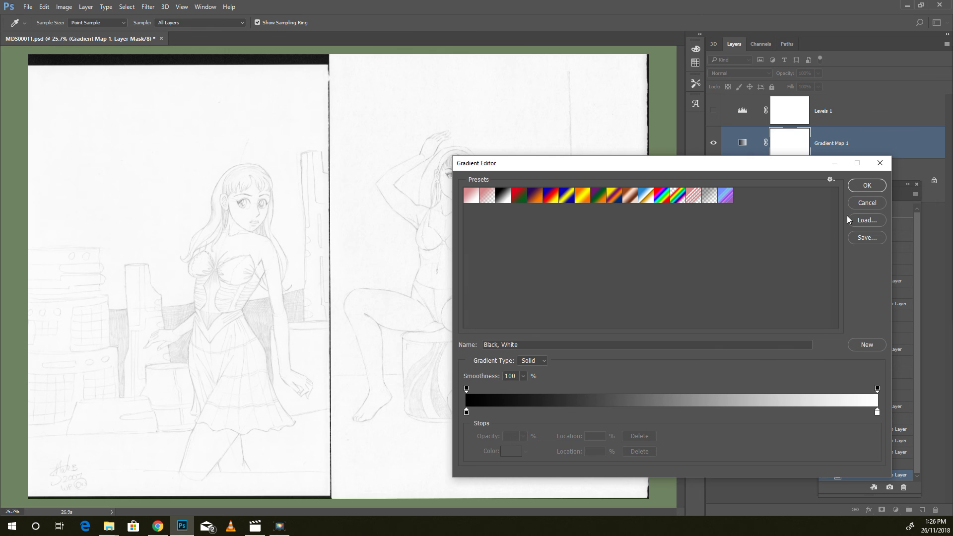
click(863, 188)
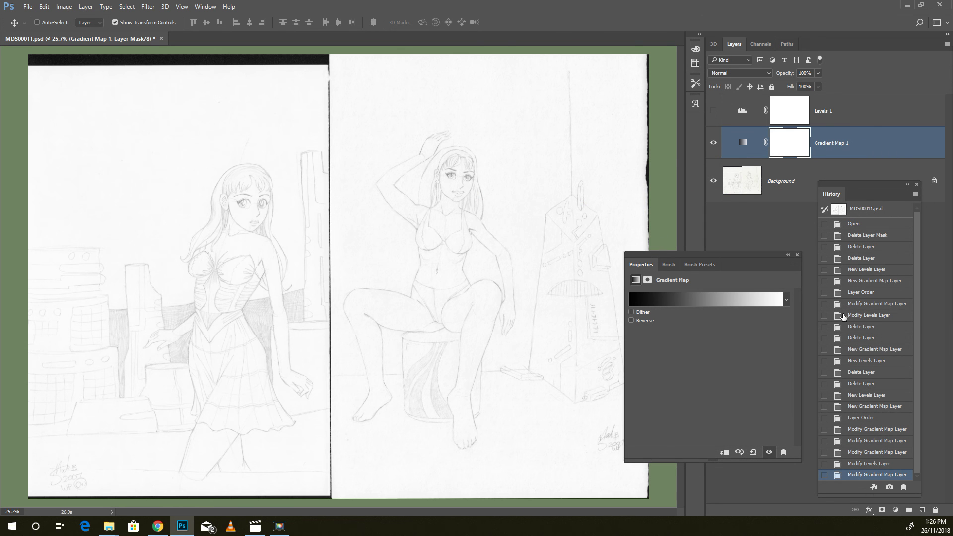
In the Gradient Editor, reposition and resize the window and start moving the black stop right
click(704, 299)
drag(606, 164, 591, 156)
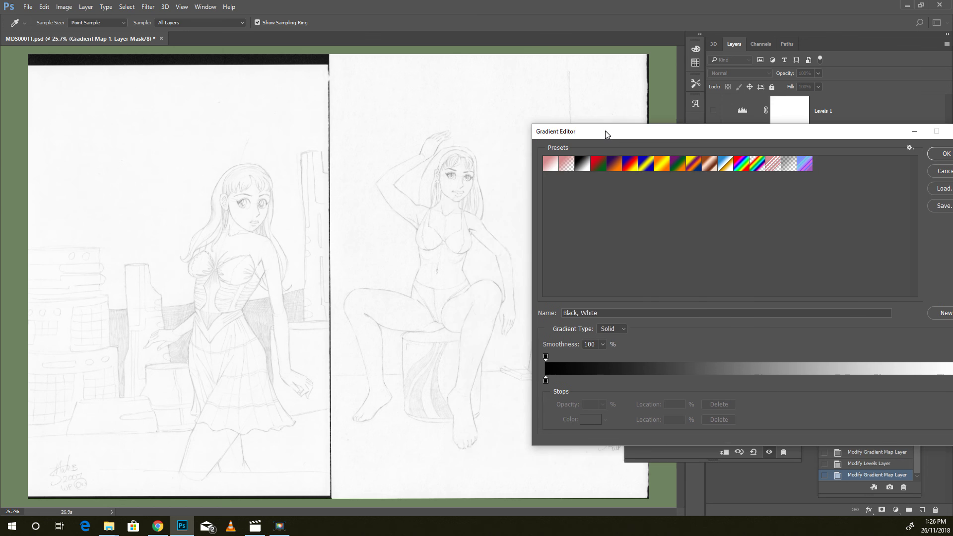
drag(522, 144, 544, 133)
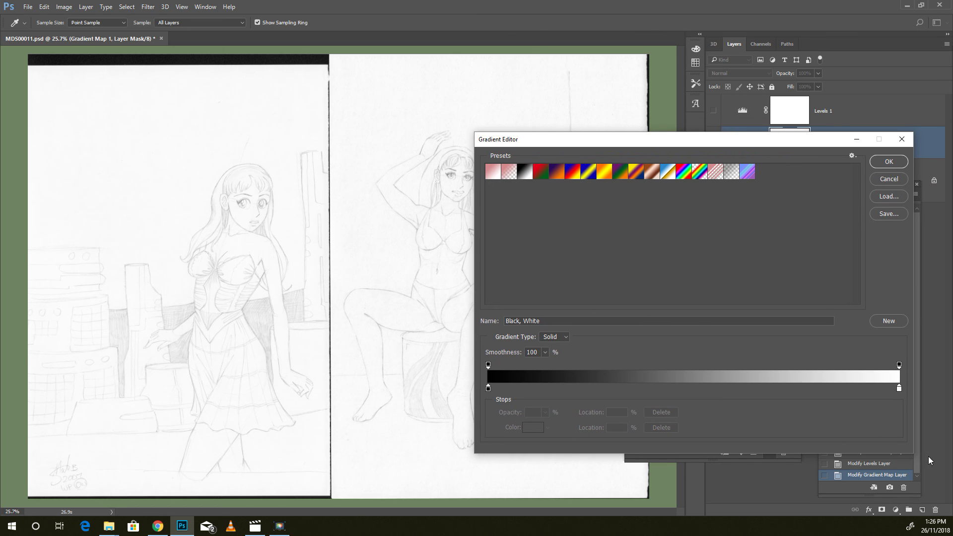
drag(912, 455, 577, 368)
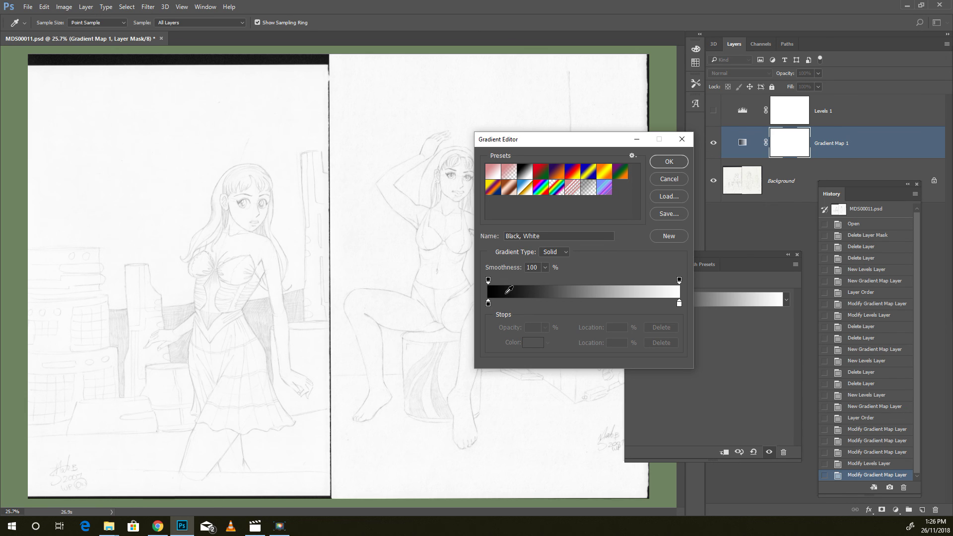
mouse_move(488, 303)
mouse_down()
mouse_move(535, 305)
mouse_move(487, 304)
mouse_up()
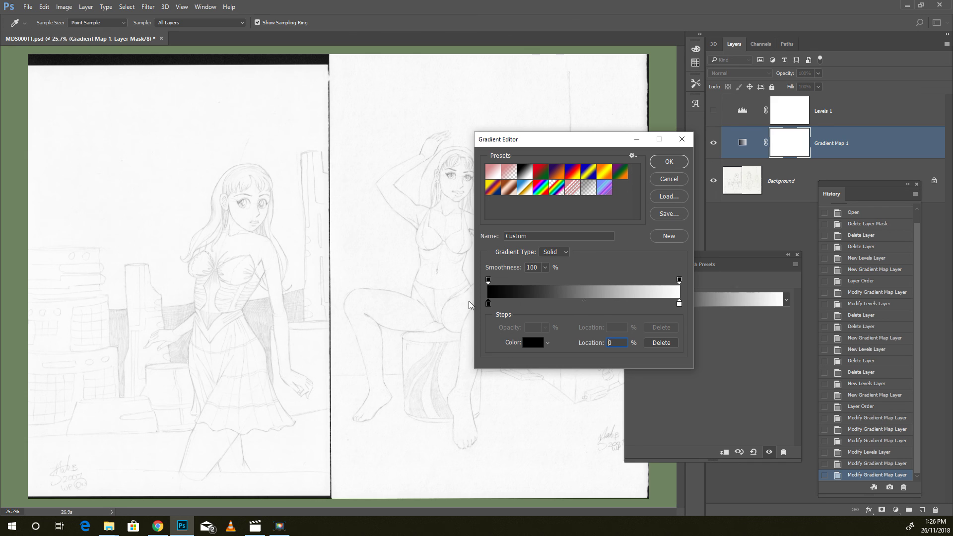
drag(693, 370, 909, 396)
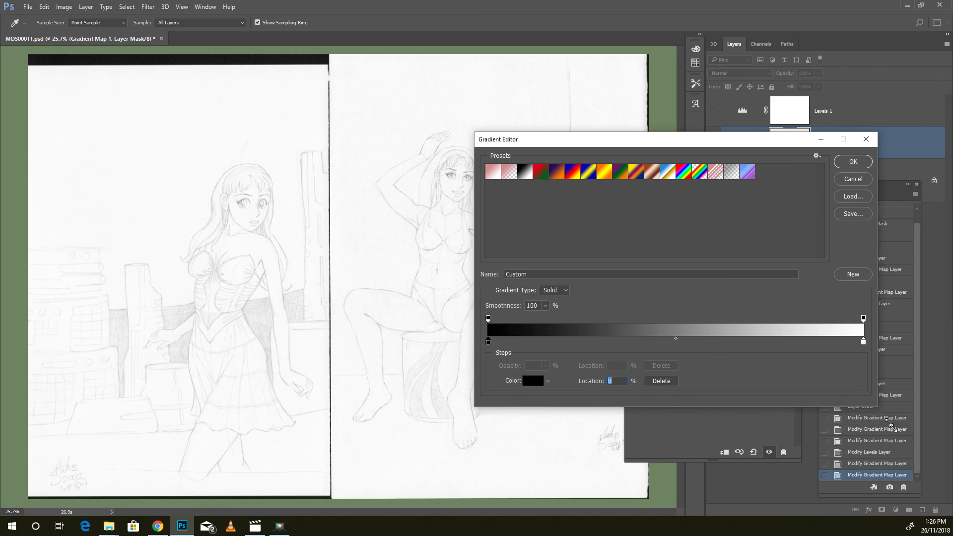
drag(628, 147, 663, 179)
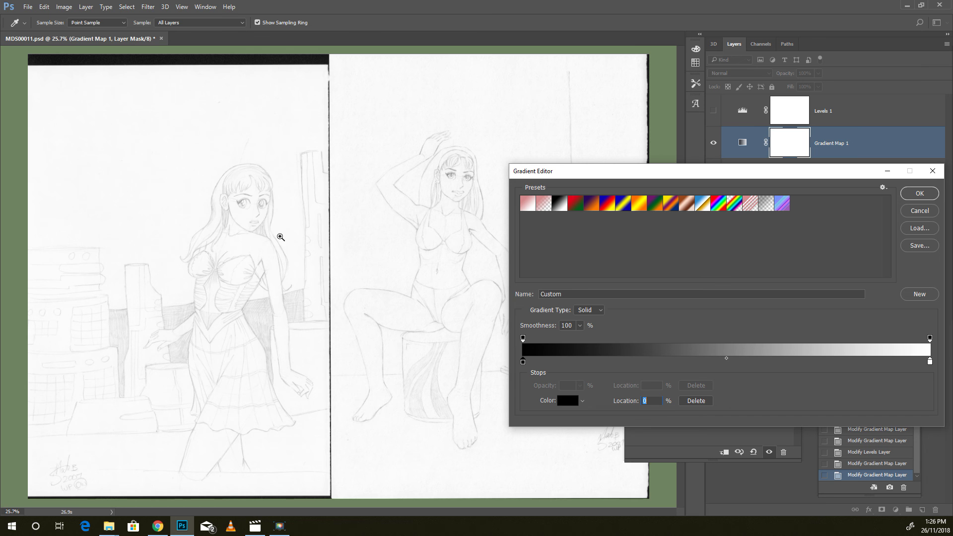
Slide the black stop past the middle, accept the gradient, and show Levels 1 again
scroll(278, 234, up, 2)
mouse_move(358, 283)
mouse_down()
mouse_move(375, 208)
mouse_move(372, 259)
mouse_up()
scroll(298, 193, up, 1)
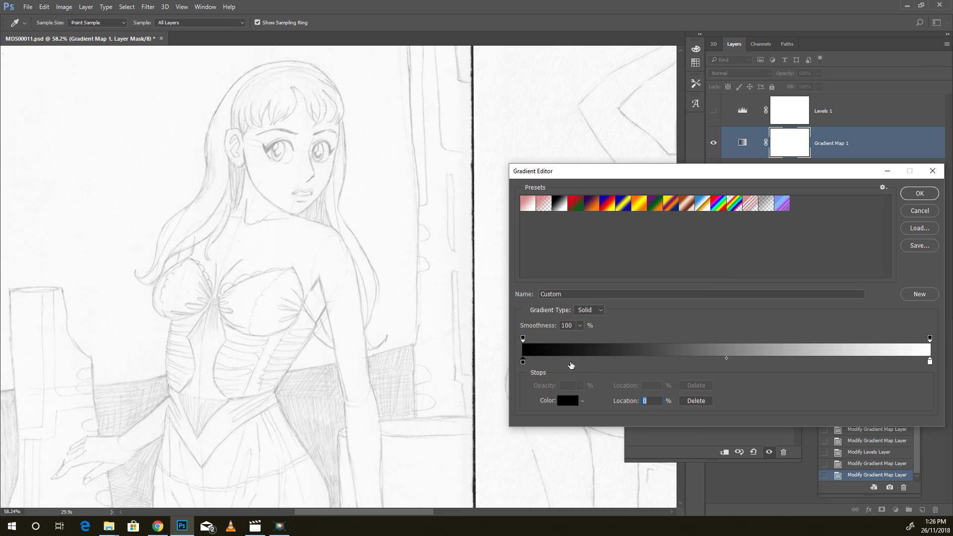
mouse_move(523, 364)
mouse_down()
mouse_move(697, 370)
mouse_move(684, 367)
mouse_up()
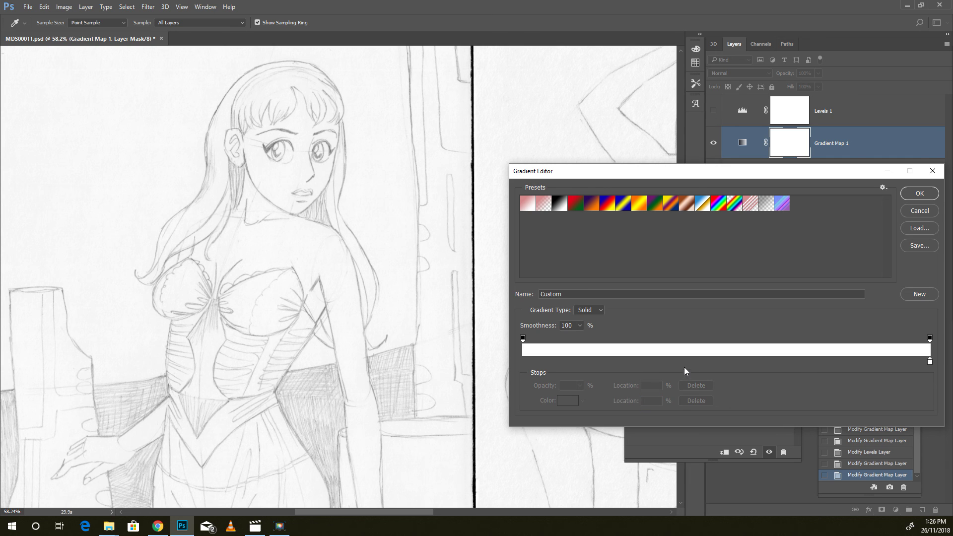
mouse_move(684, 371)
mouse_down()
mouse_move(748, 367)
mouse_move(710, 365)
mouse_up()
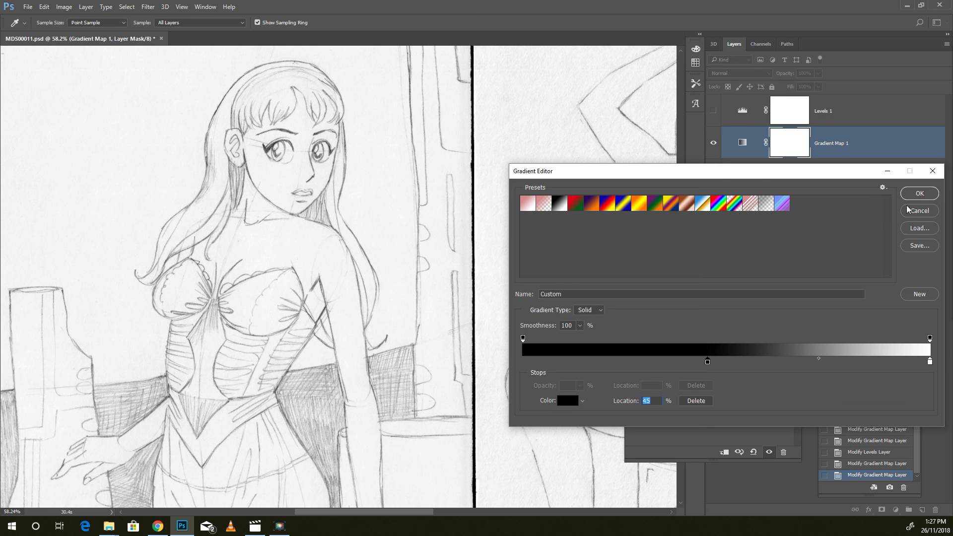
click(915, 197)
click(713, 111)
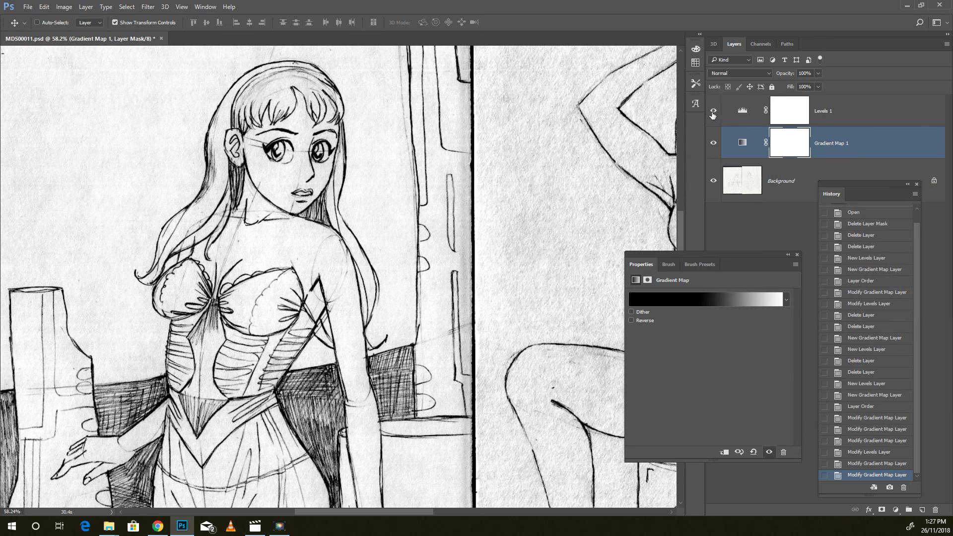
Lower Levels 1's black input to 82, hide the layer, and return to Gradient Map 1's editor
click(742, 113)
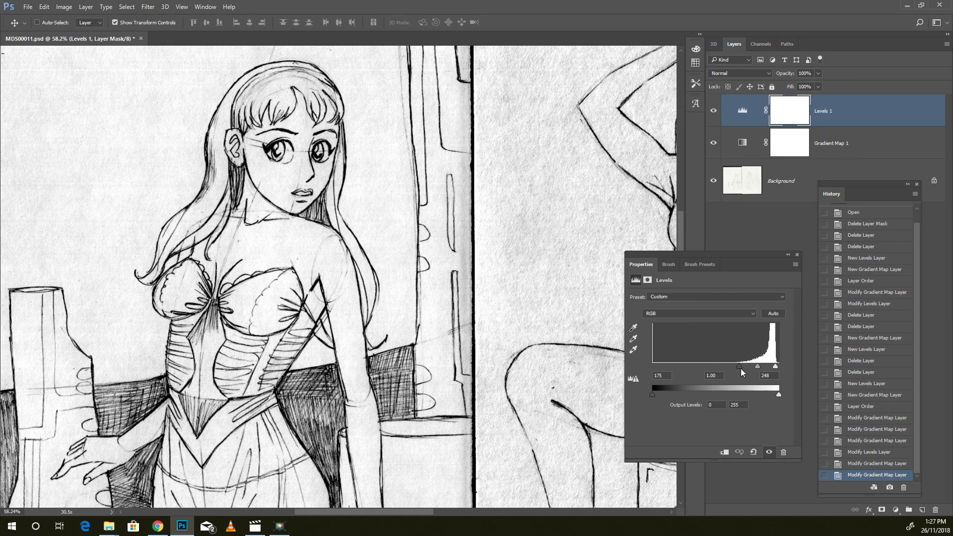
drag(739, 366, 685, 366)
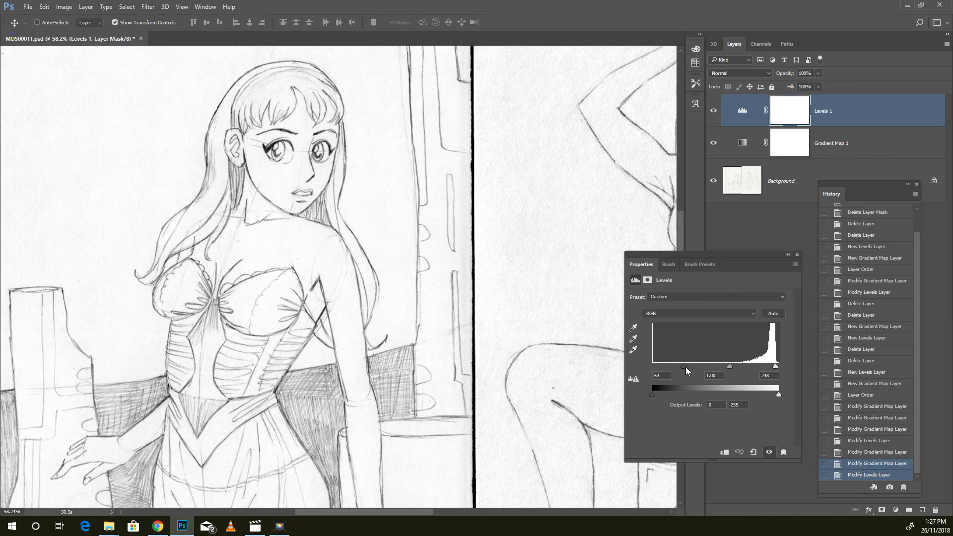
drag(686, 367, 692, 366)
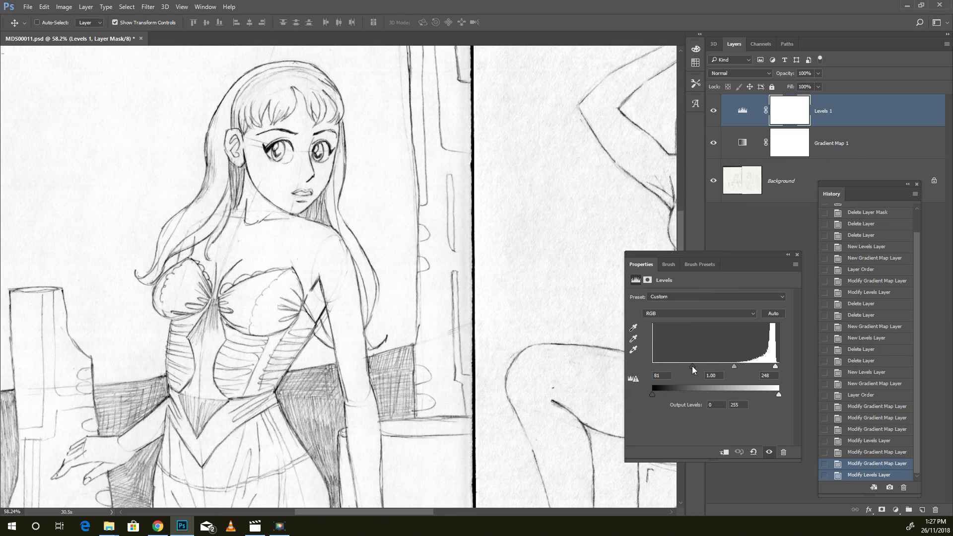
click(712, 111)
click(741, 150)
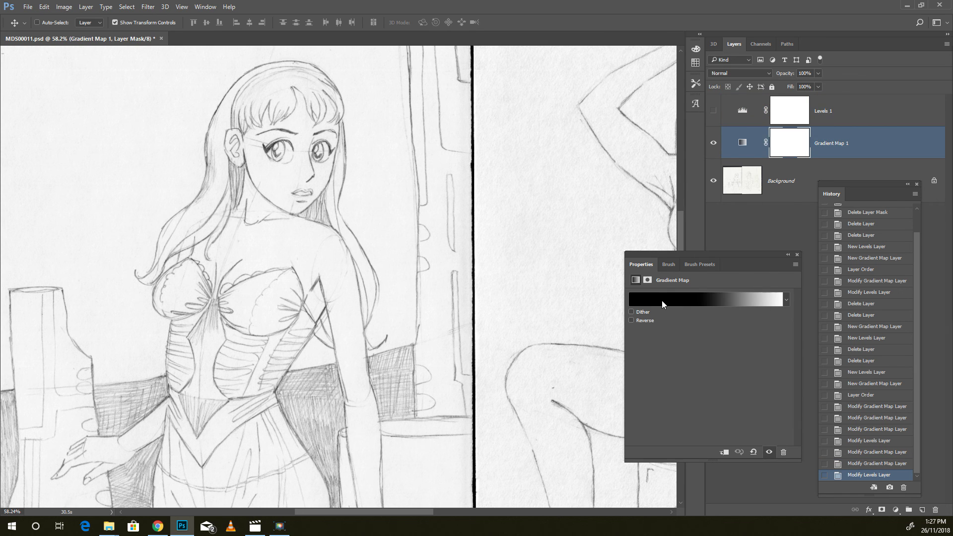
click(662, 300)
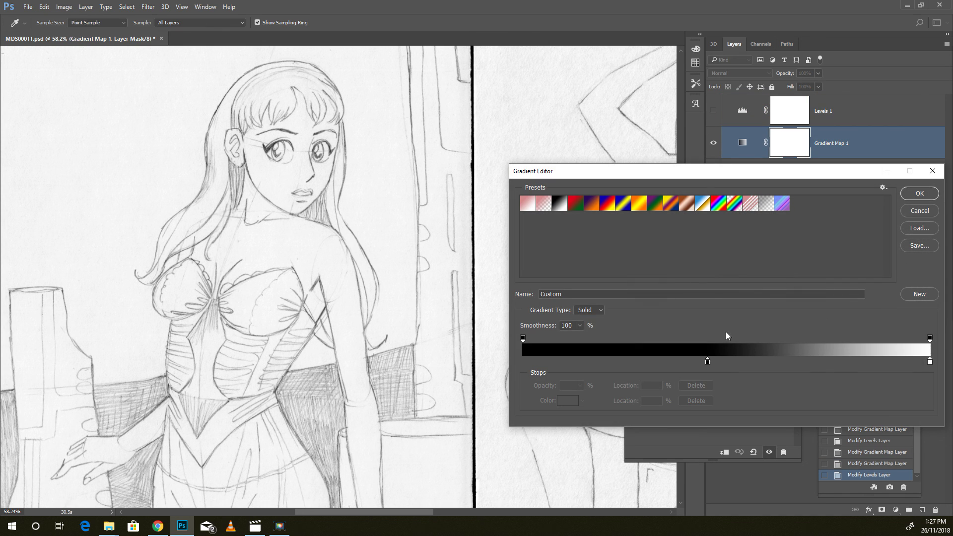
Apply the Blue, Red, Yellow gradient, shift the red stop left, and set the blue stop to 3%
click(607, 203)
drag(727, 362, 684, 362)
drag(523, 361, 535, 363)
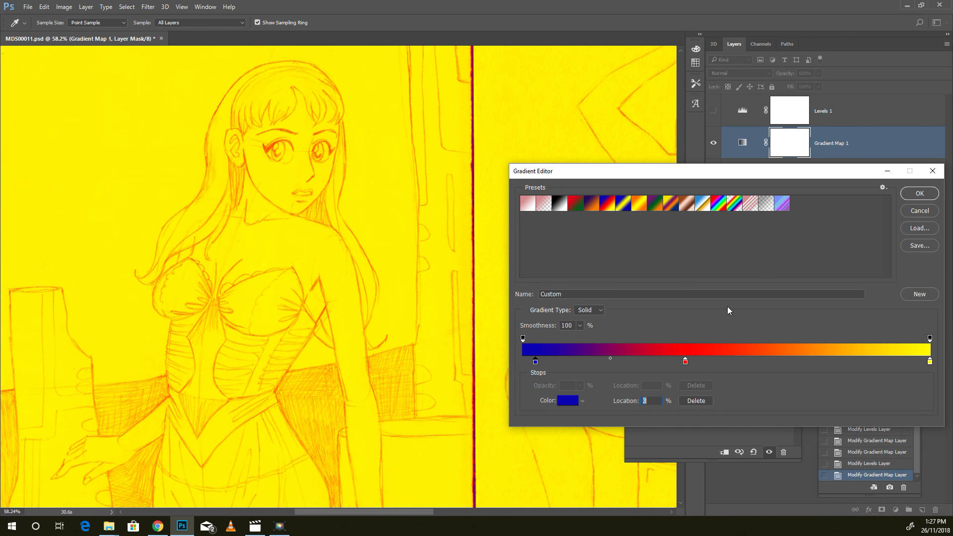
drag(836, 173, 805, 168)
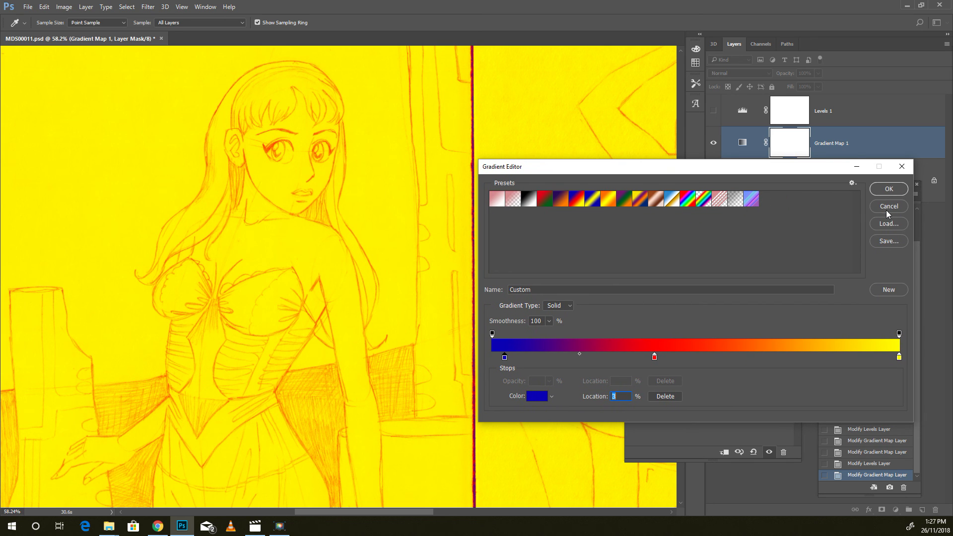
mouse_move(804, 174)
mouse_down()
mouse_move(750, 169)
mouse_move(764, 179)
mouse_up()
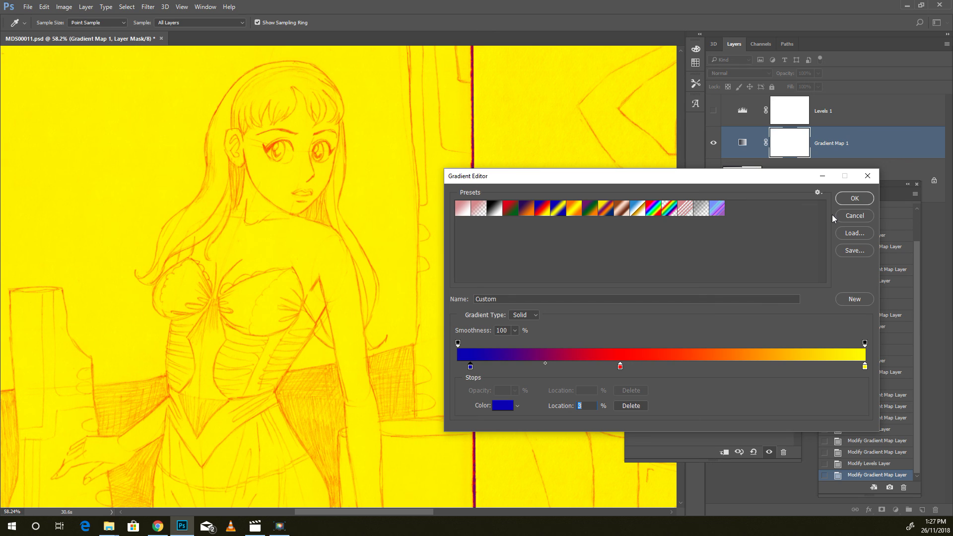